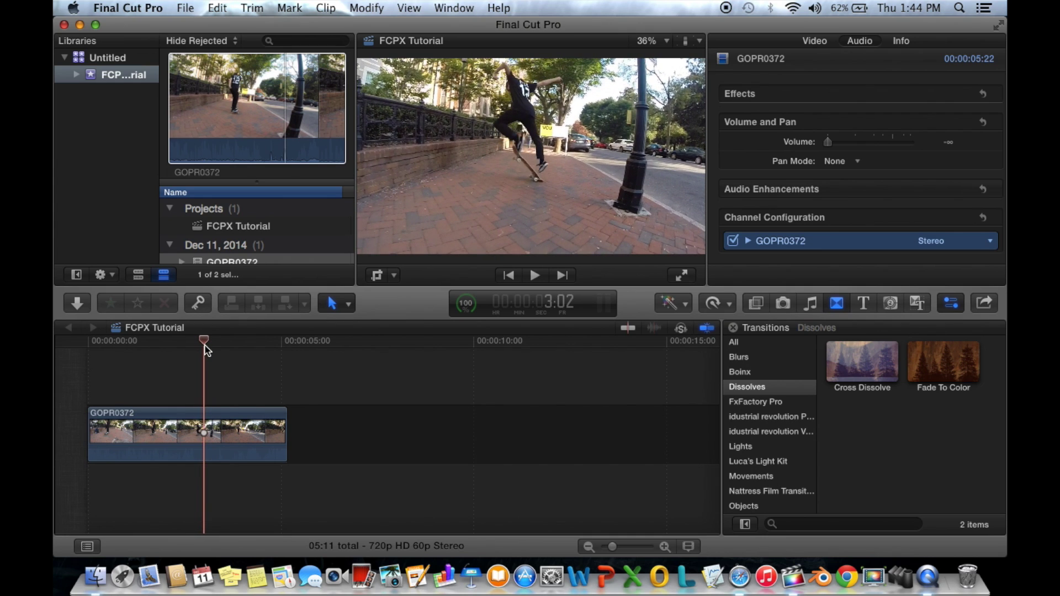
- Cut the GOPR0372 clip at 3:02 and again at about 3:36 to isolate the skateboard trick
key("b")
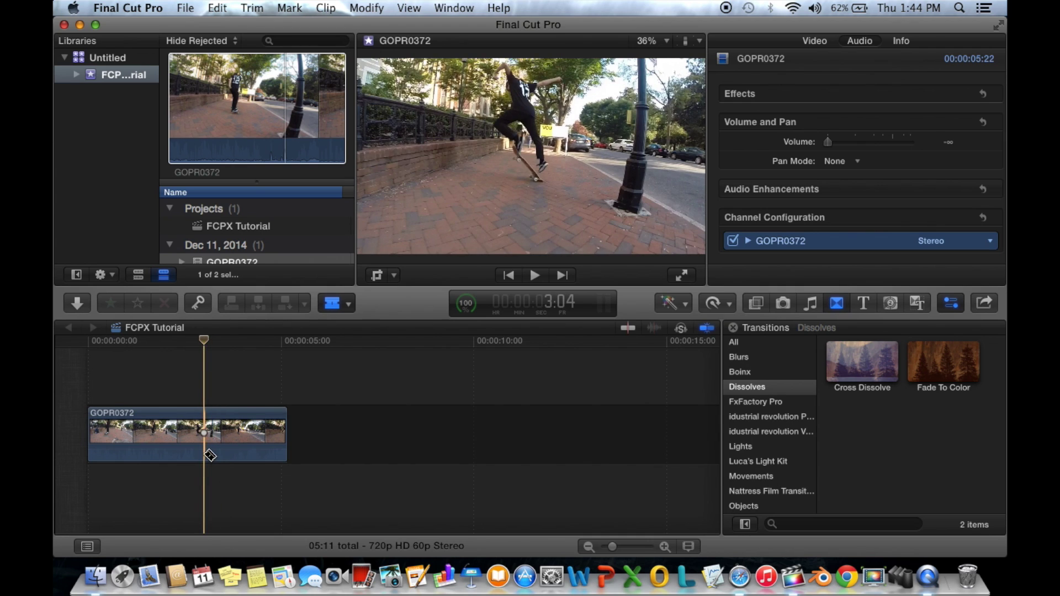
left_click(210, 456)
key("super+equal")
key("super+equal")
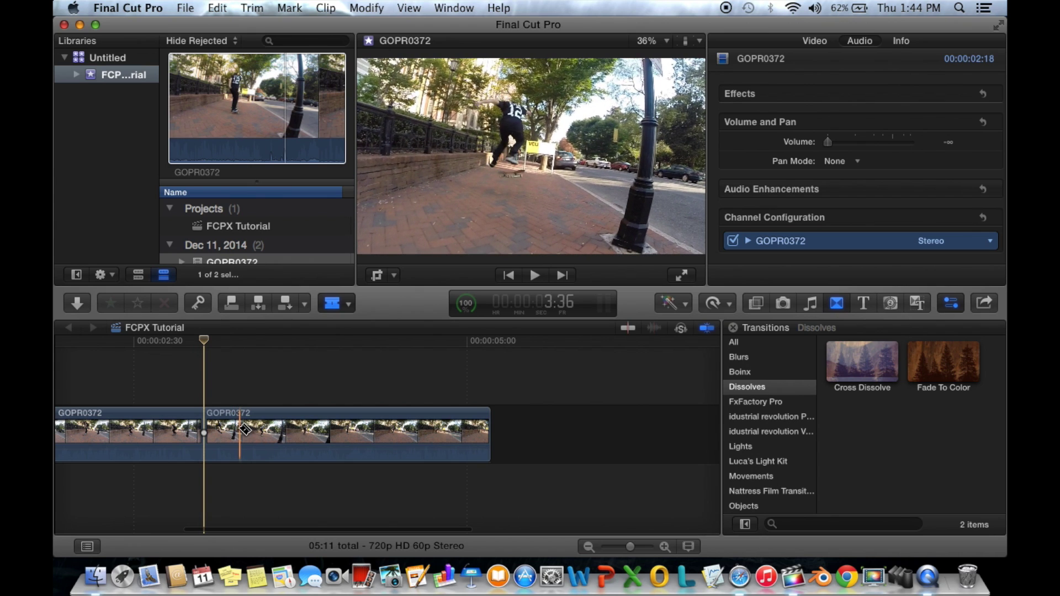
left_click(241, 430)
key("a")
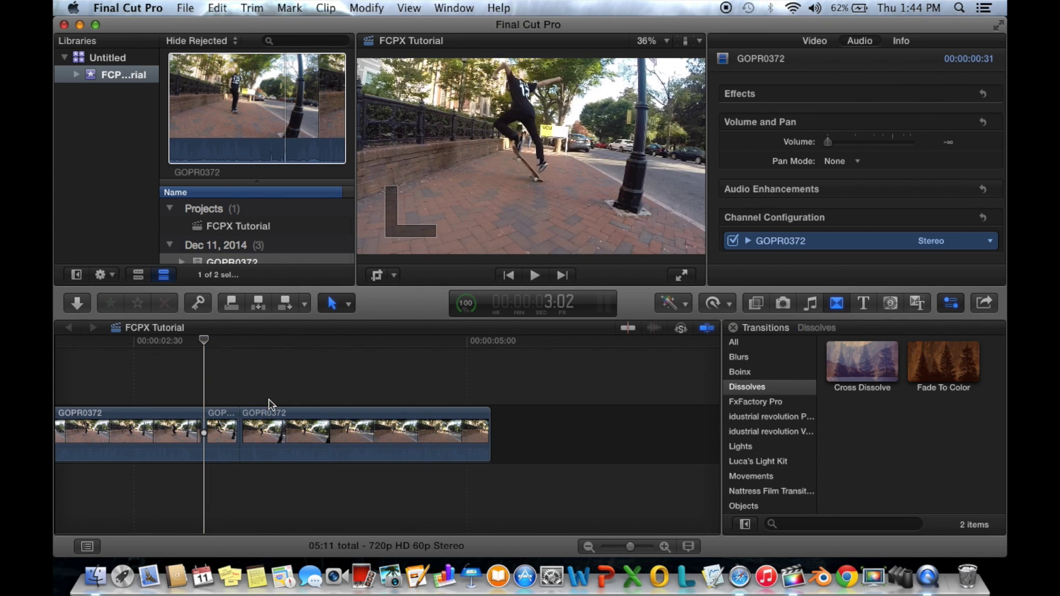
- Slow the short middle GOPR0372 segment to 25% speed
left_click(222, 433)
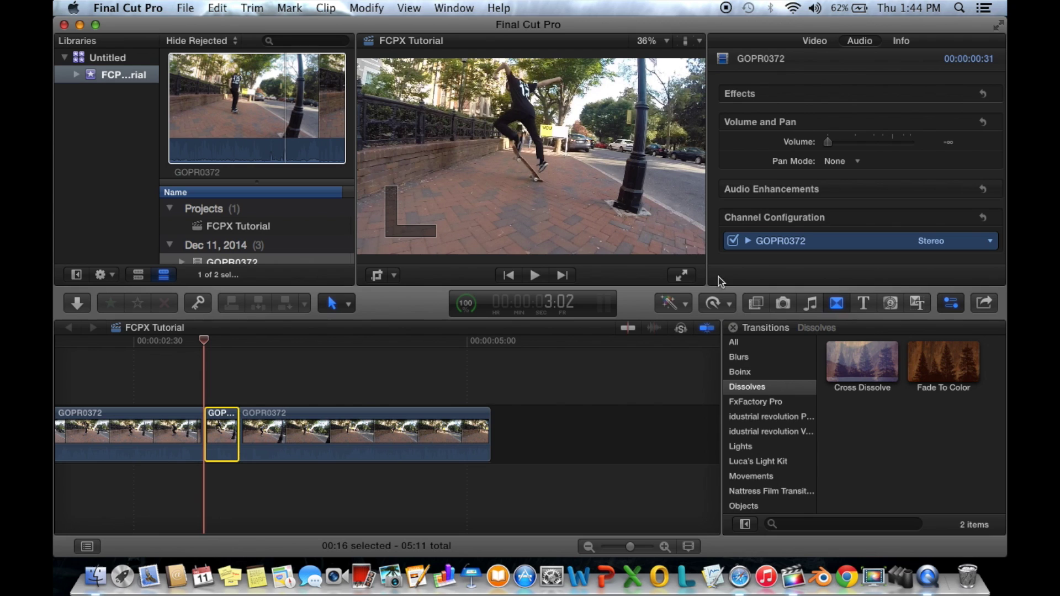
left_click(713, 303)
mouse_move(740, 323)
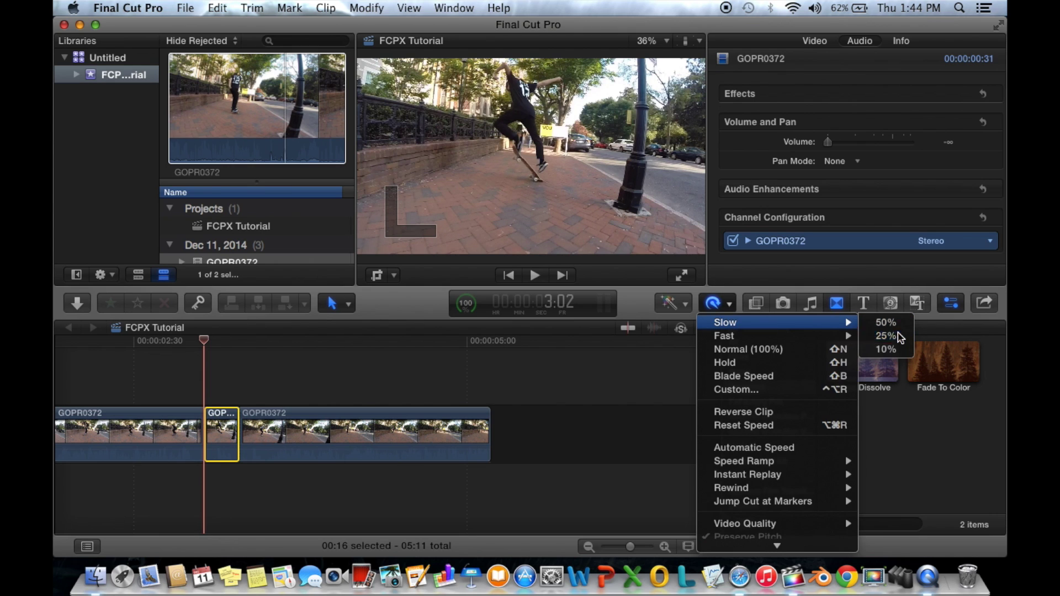
left_click(885, 336)
- Play the timeline from about 1:04 through the slowed middle segment to review the 25% speed
scroll(102, 379, "left", 5)
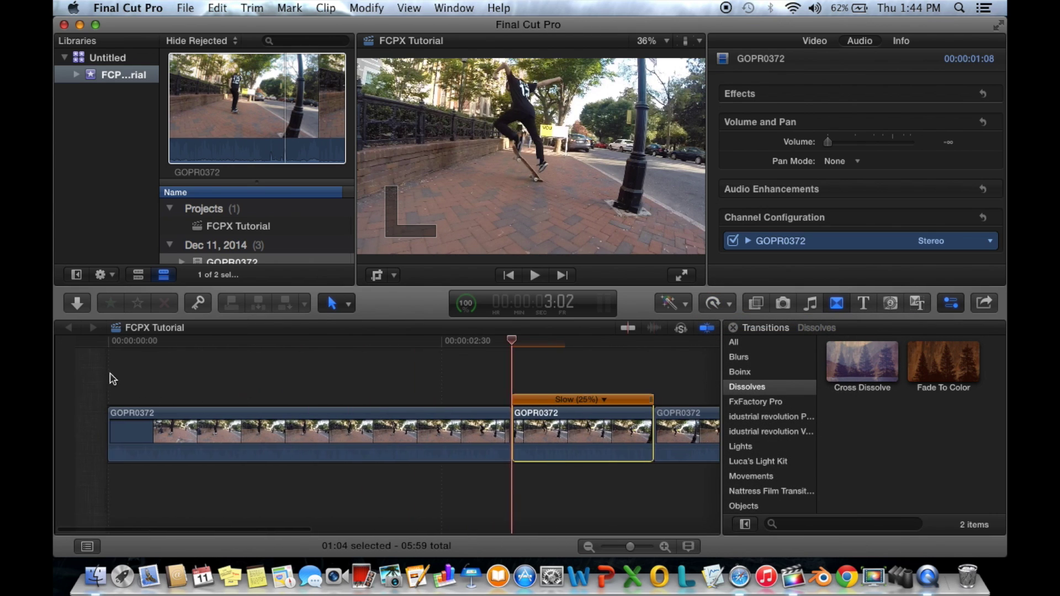
left_click(231, 376)
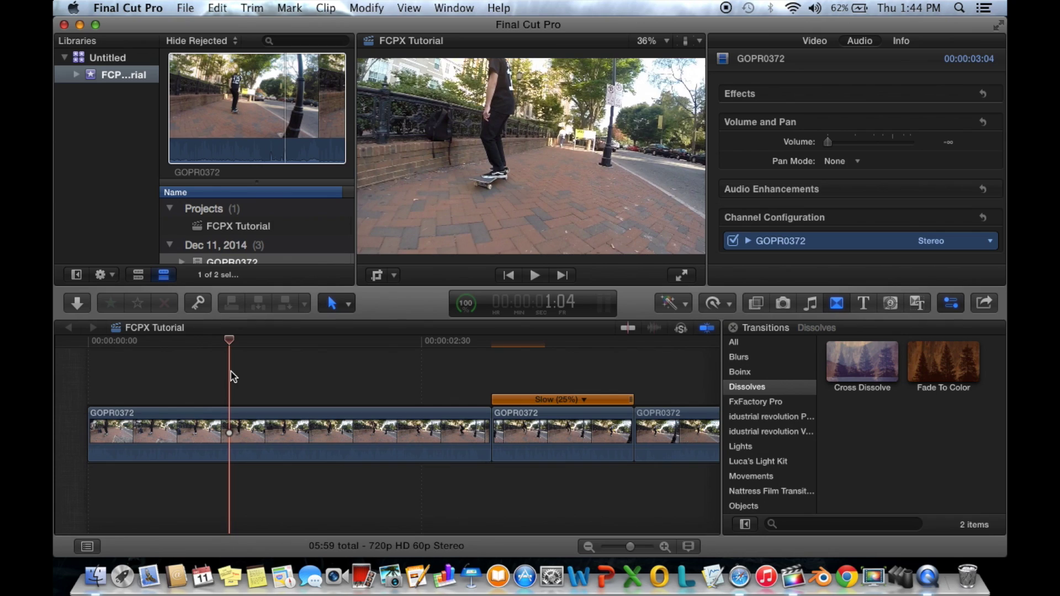
key("space")
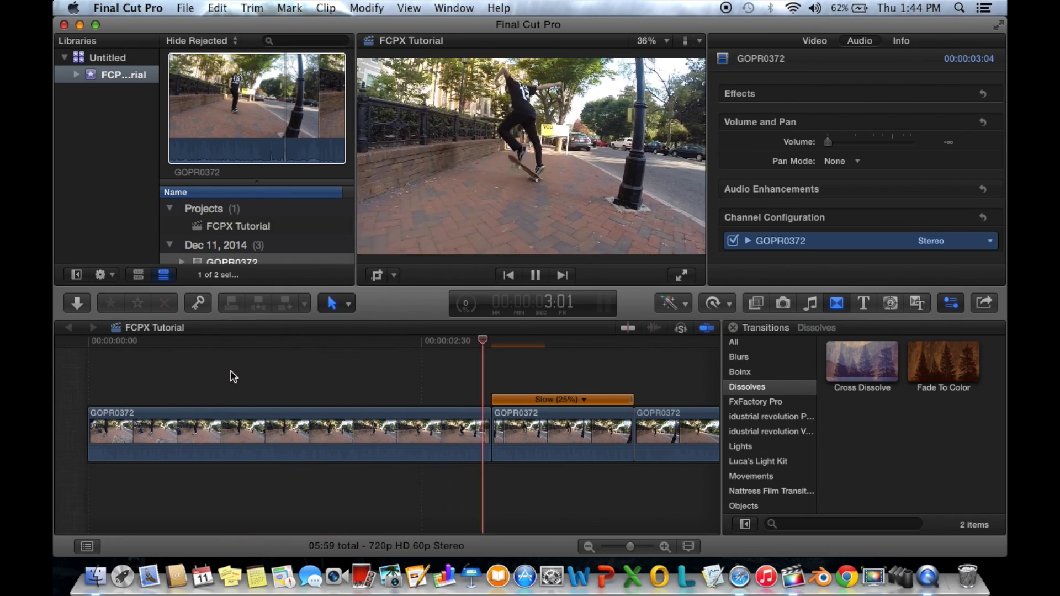
key("space")
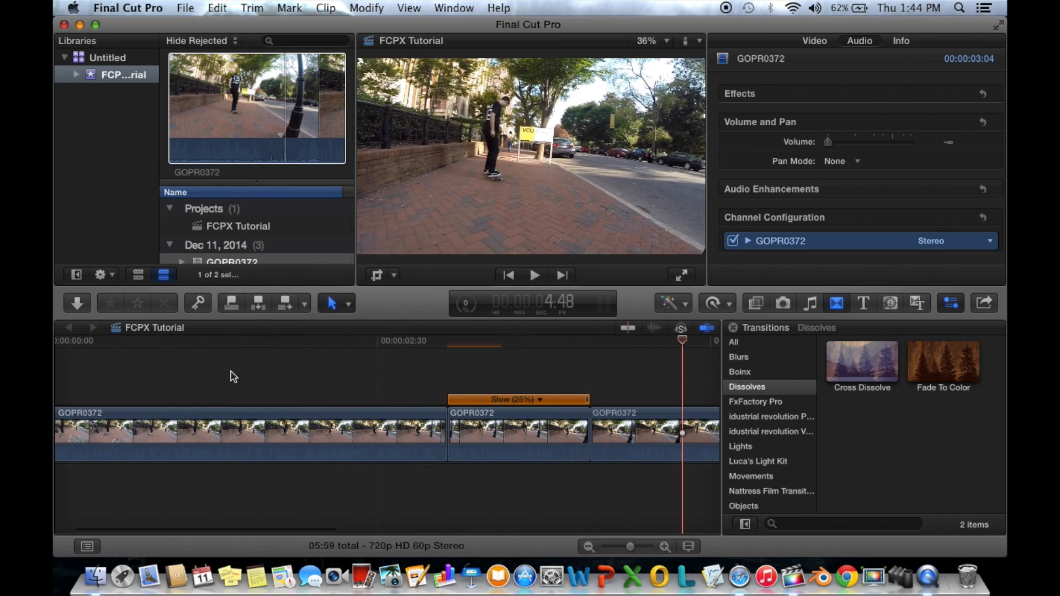
- Change the middle segment's slow motion speed to 10%
left_click(451, 354)
left_click_drag(446, 333, 475, 331)
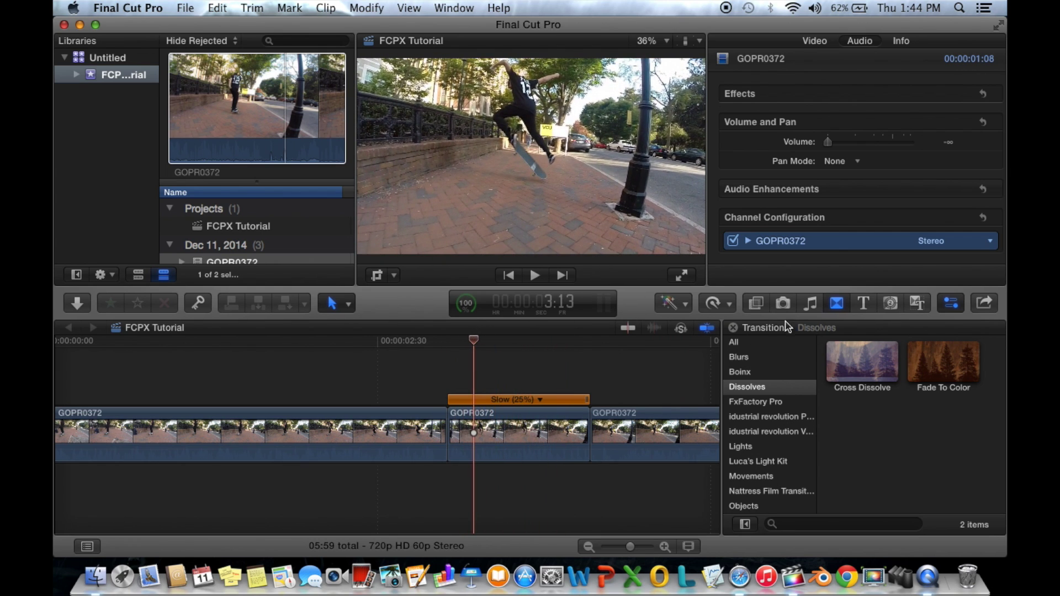
left_click(730, 304)
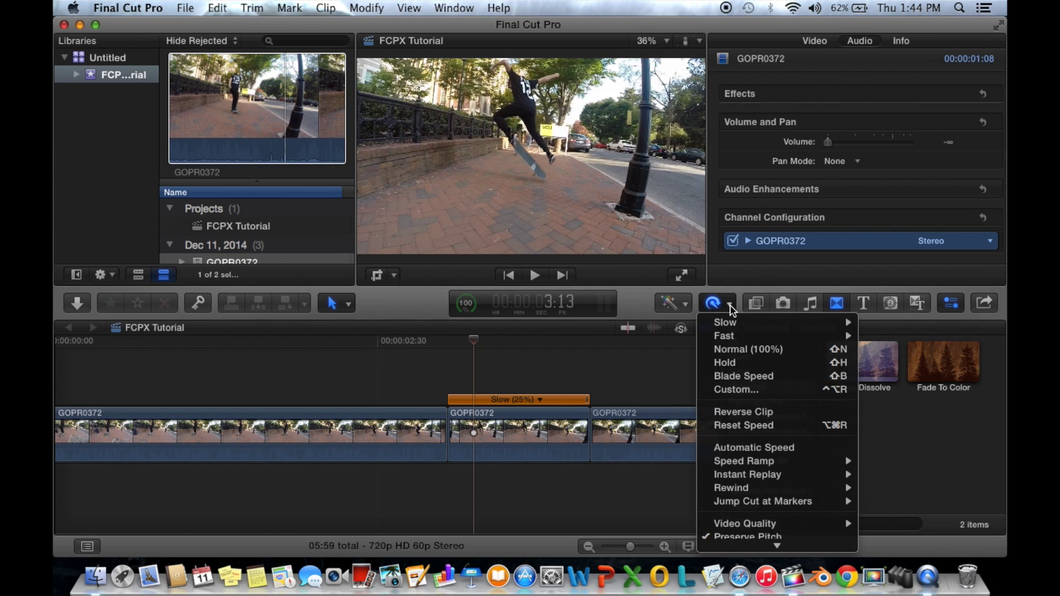
mouse_move(752, 325)
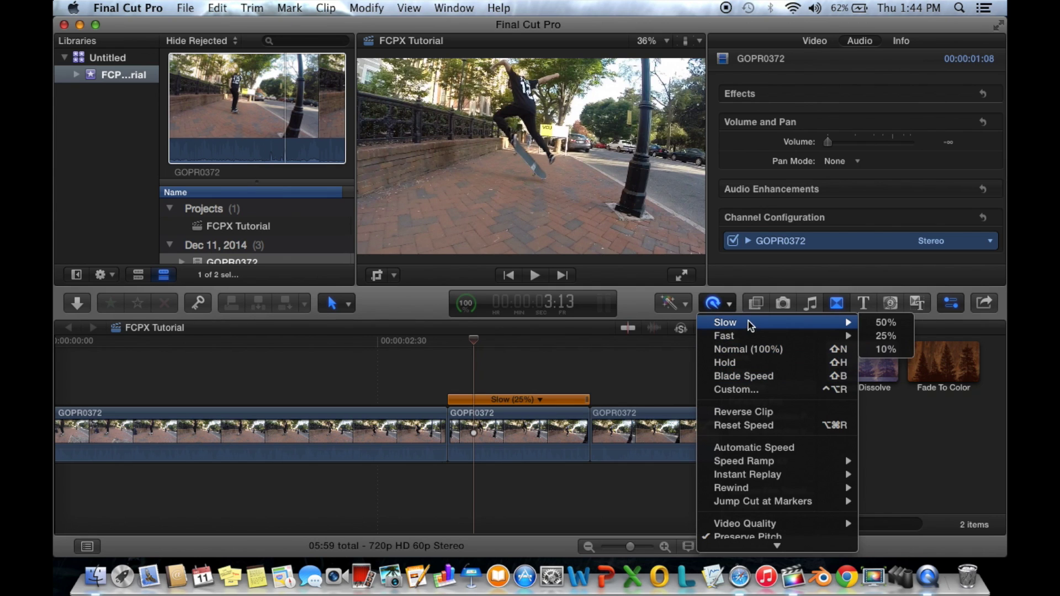
left_click(883, 350)
- Play the timeline from 2:50 through the middle segment to review the 10% slow motion
scroll(425, 378, "right", 3)
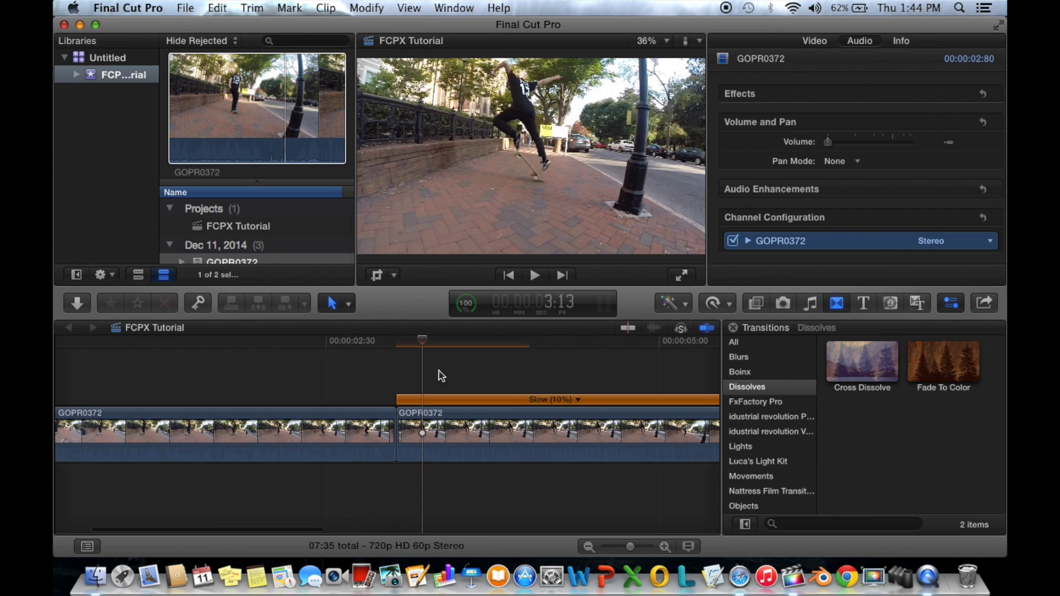
key("shift+z")
left_click(299, 390)
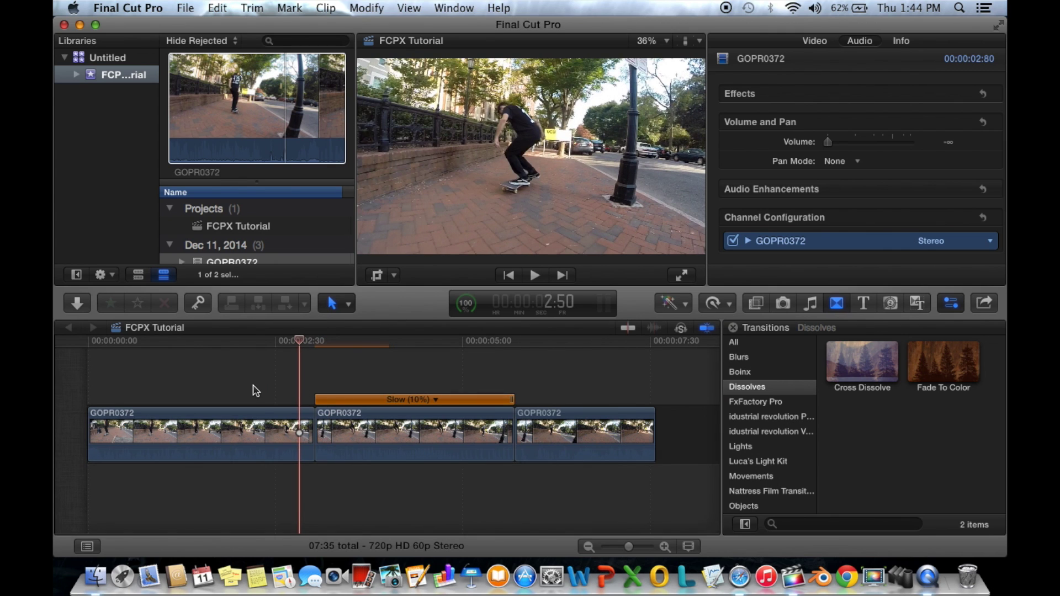
key("space")
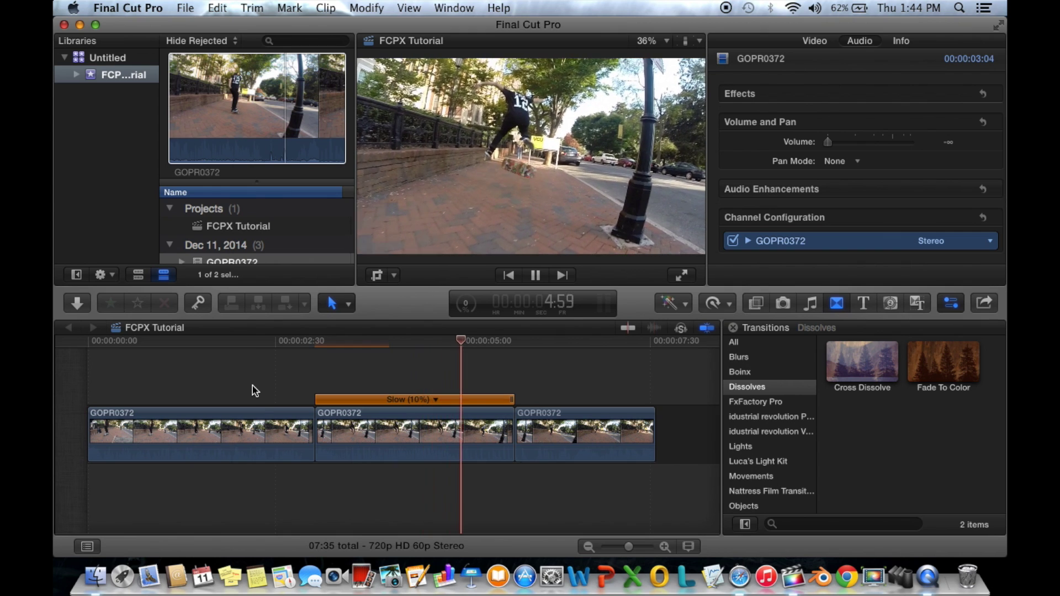
key("space")
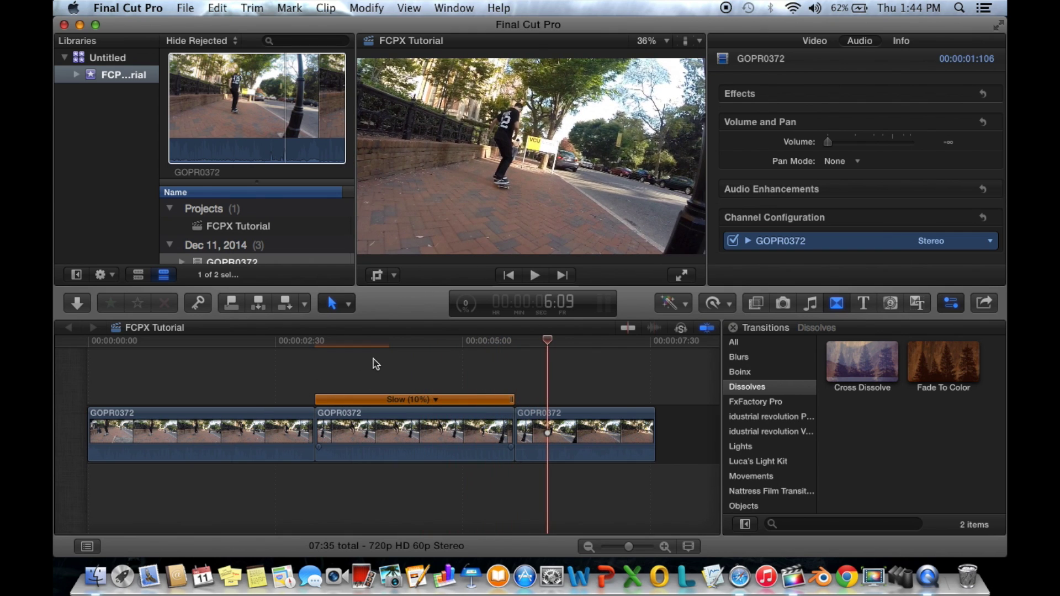
- Apply a custom speed rate of 4% to the middle segment
left_click(375, 364)
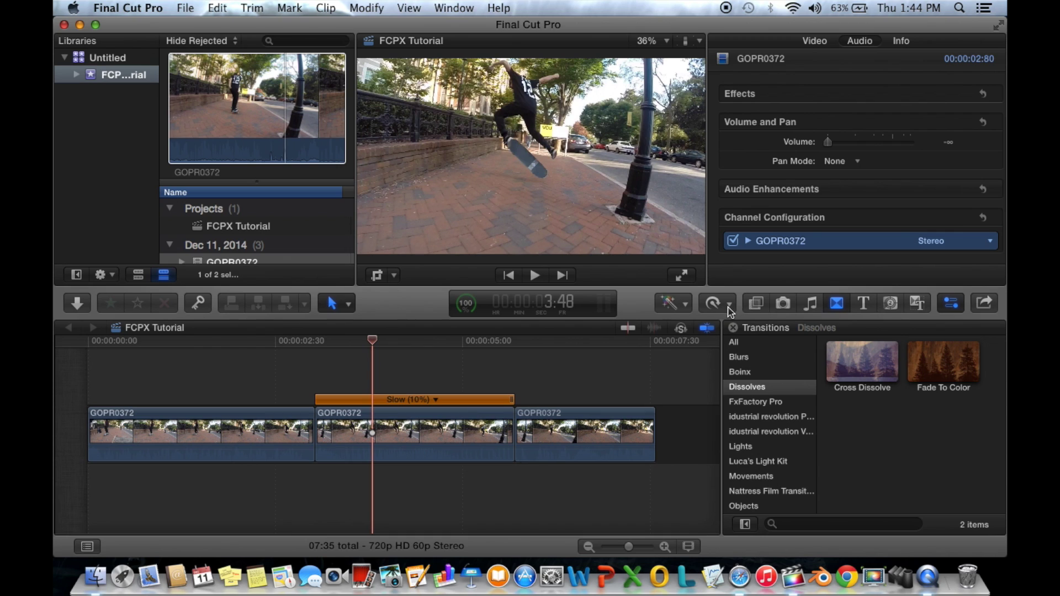
left_click(732, 310)
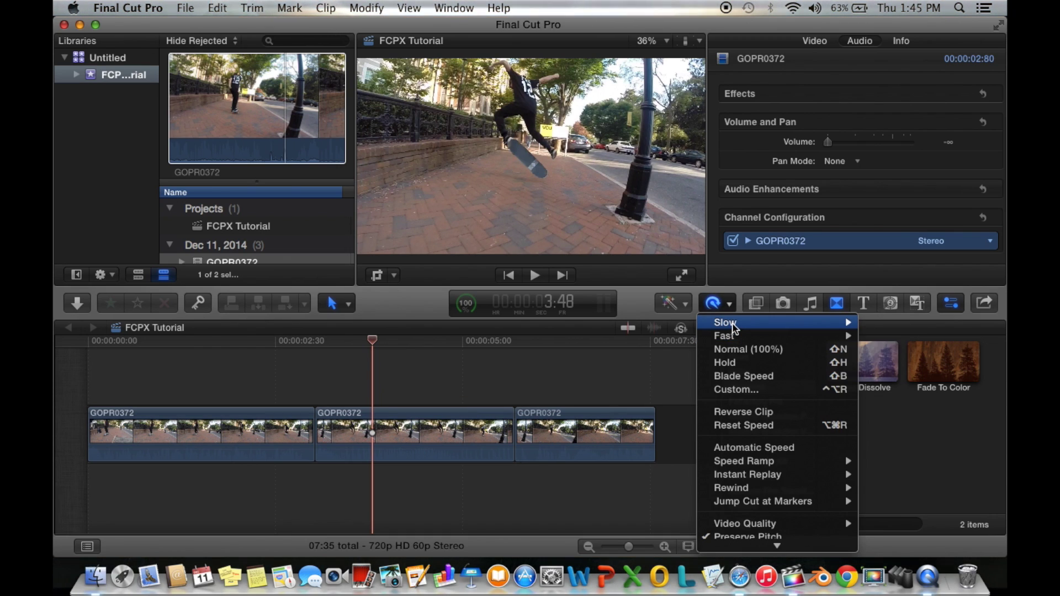
left_click(740, 390)
key("BackSpace")
type("4")
key("Return")
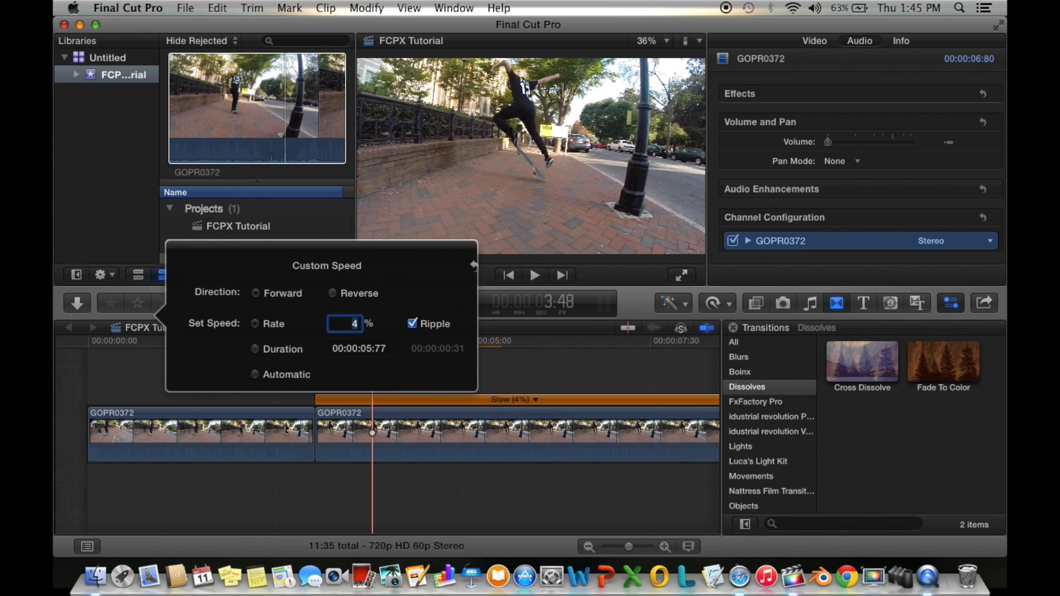
left_click(291, 393)
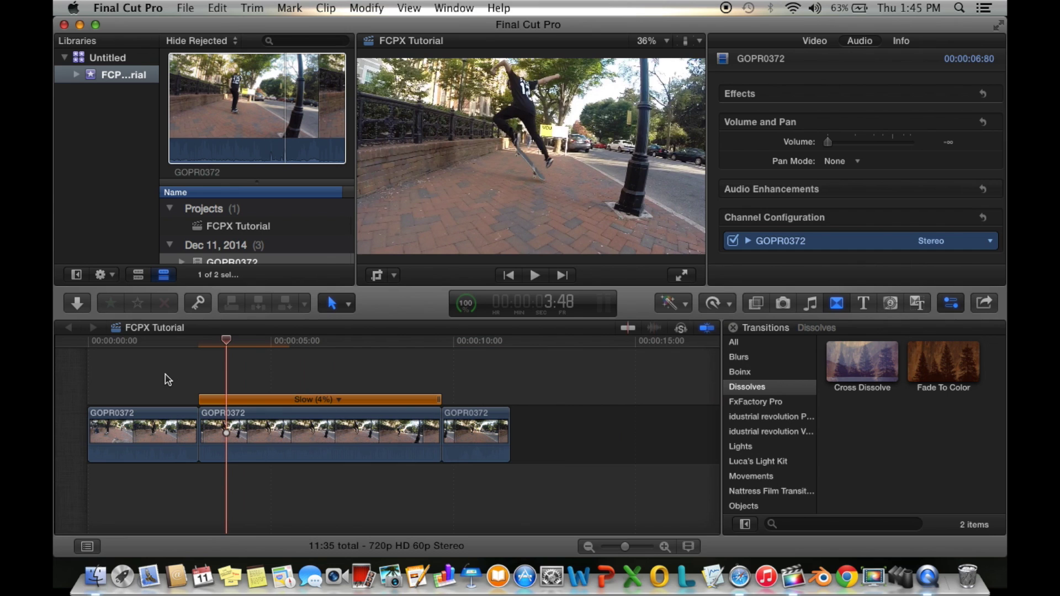
- Play from the first segment through the 4% slow section and return the playhead to 8:06 within it
left_click(146, 380)
key("space")
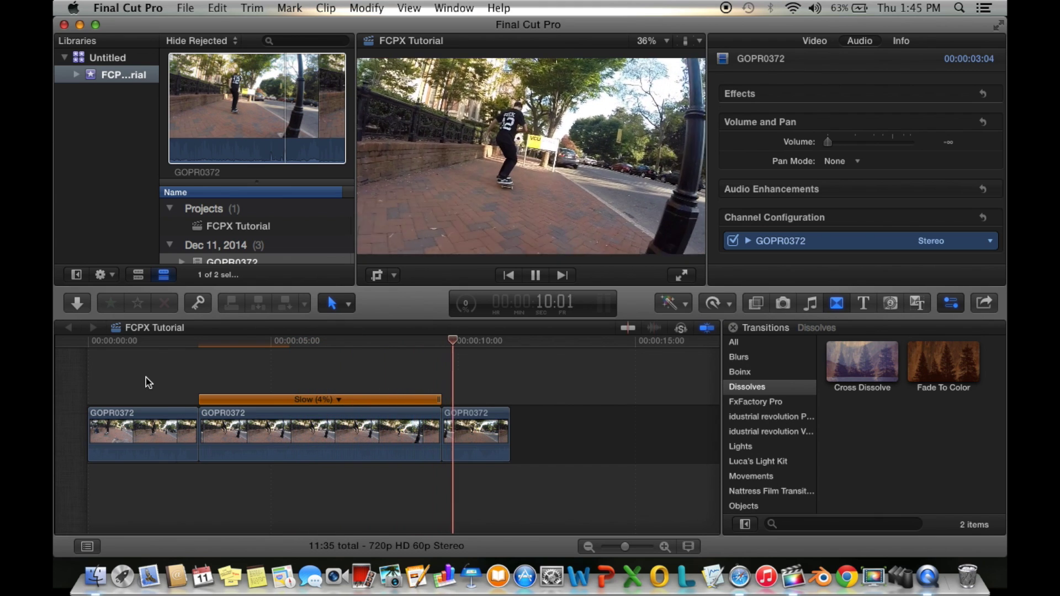
key("space")
left_click(463, 340)
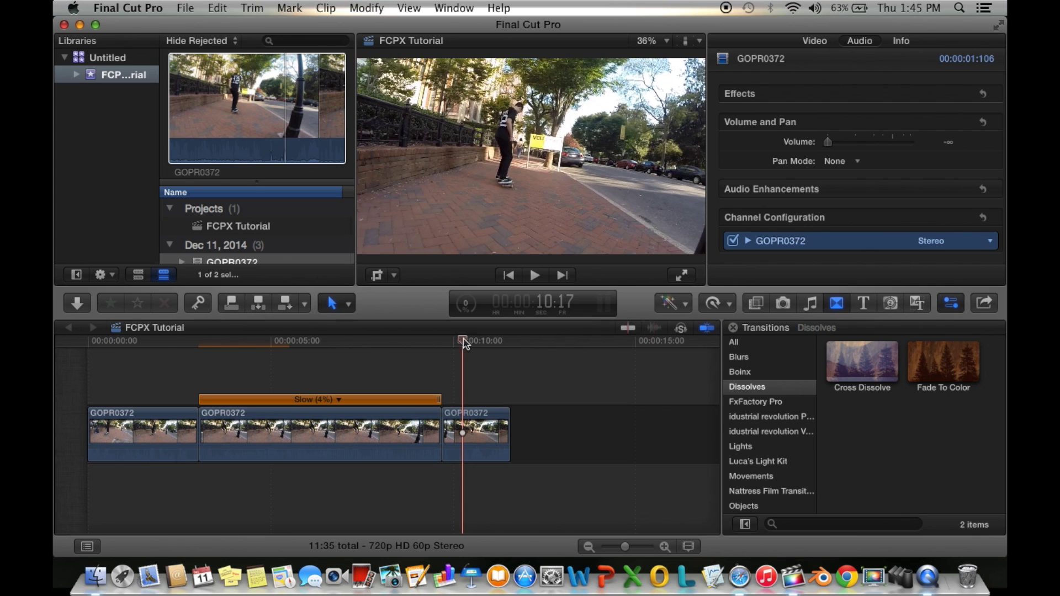
left_click_drag(462, 347, 383, 346)
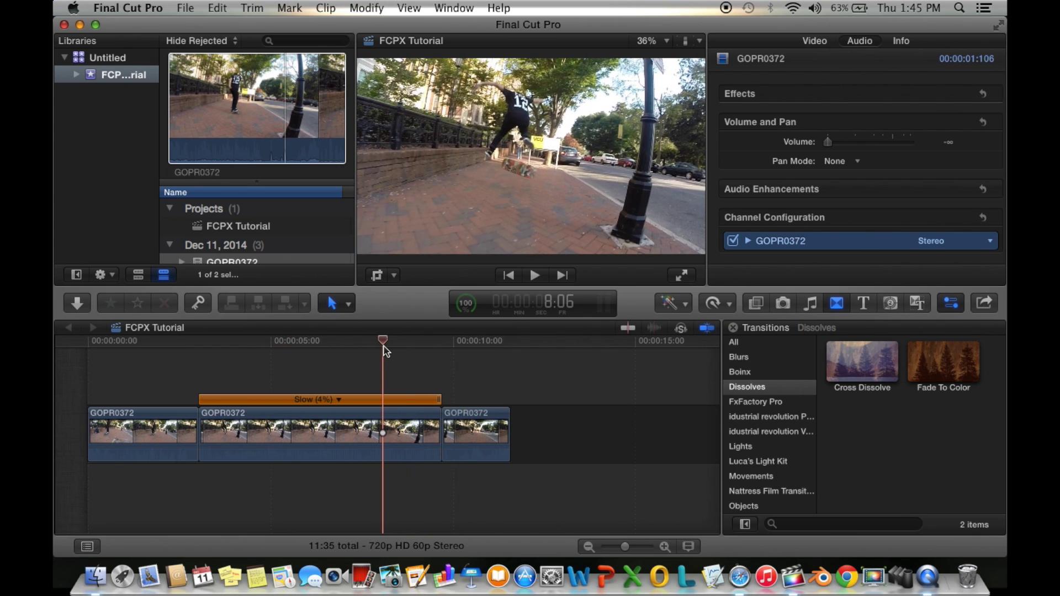
- Set the slowed middle segment's retiming video quality to Optical Flow
left_click(426, 422)
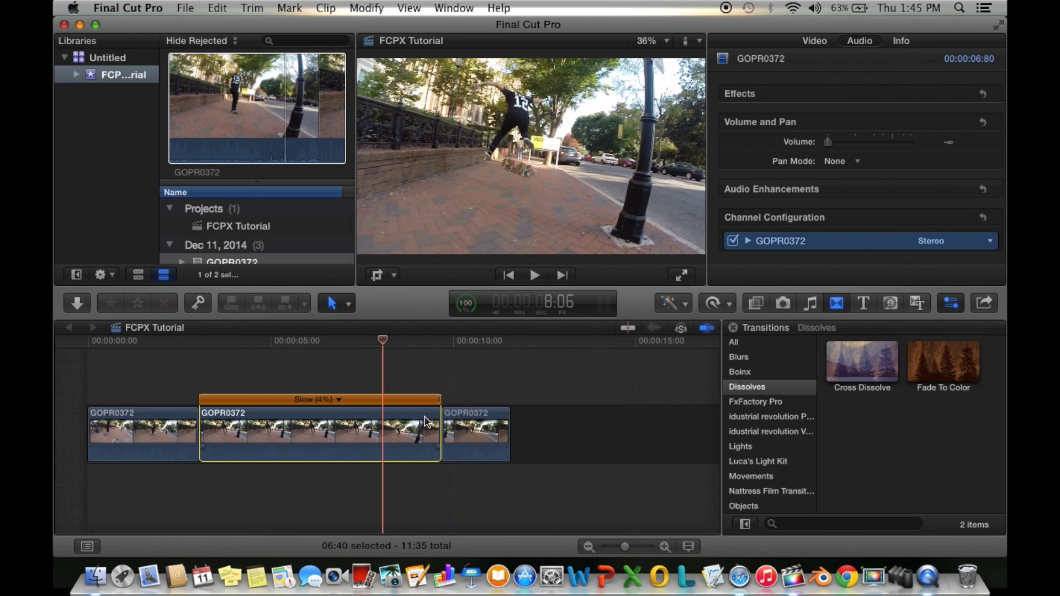
left_click(732, 307)
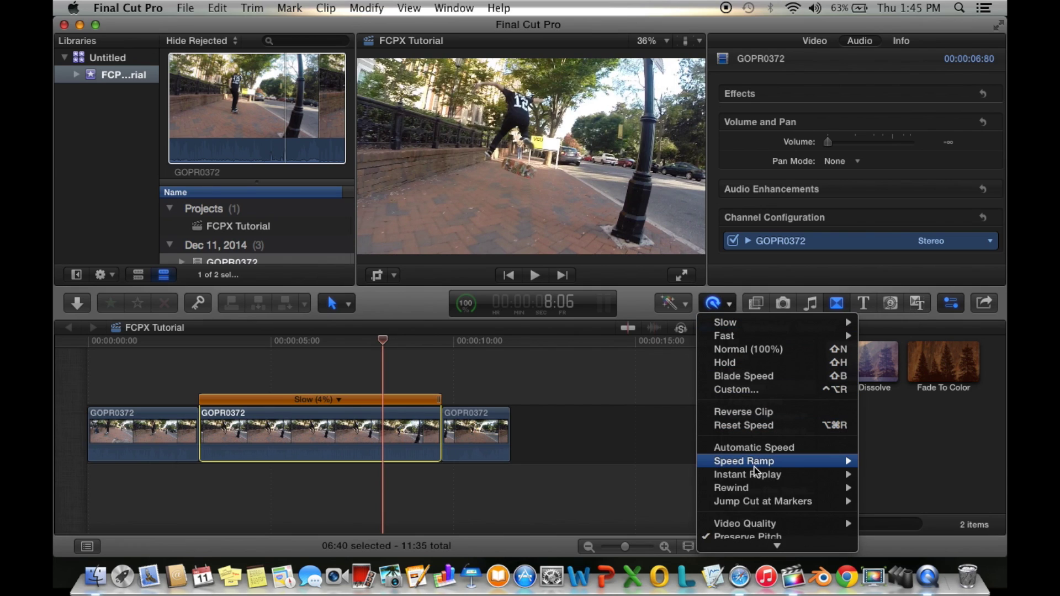
mouse_move(766, 527)
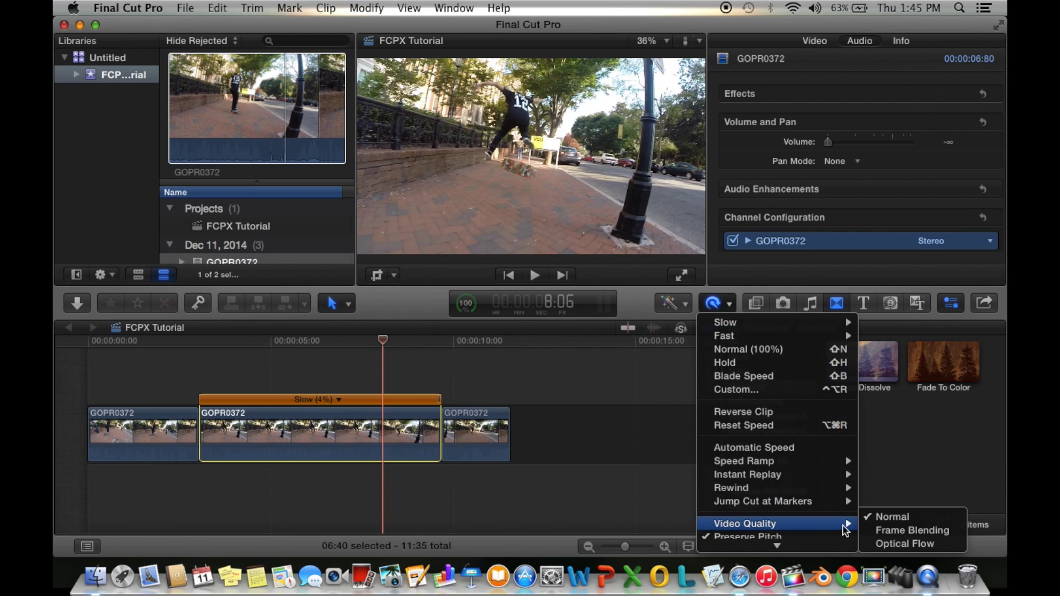
left_click(374, 417)
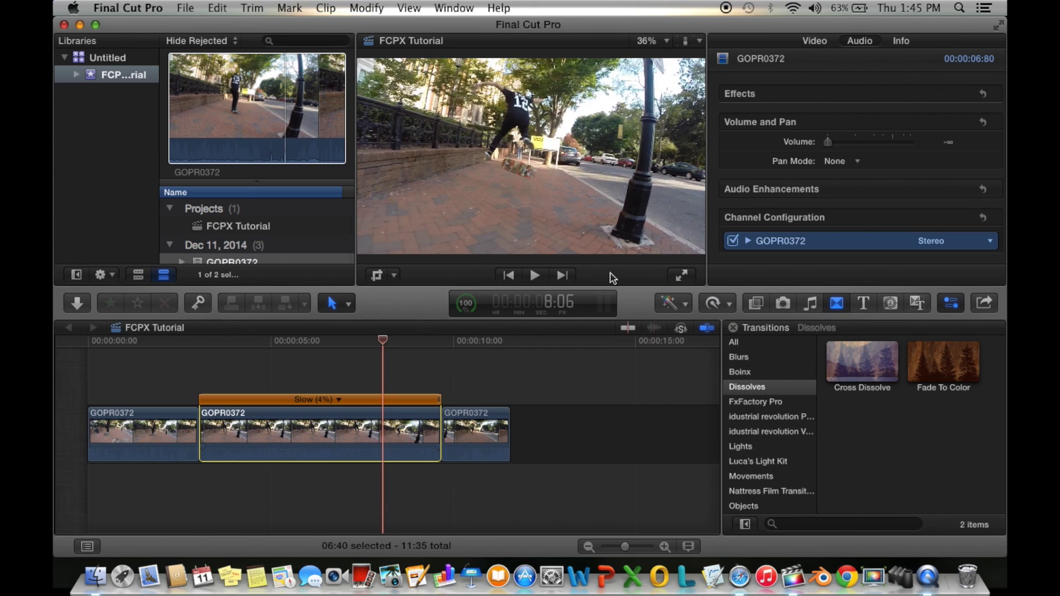
left_click(729, 303)
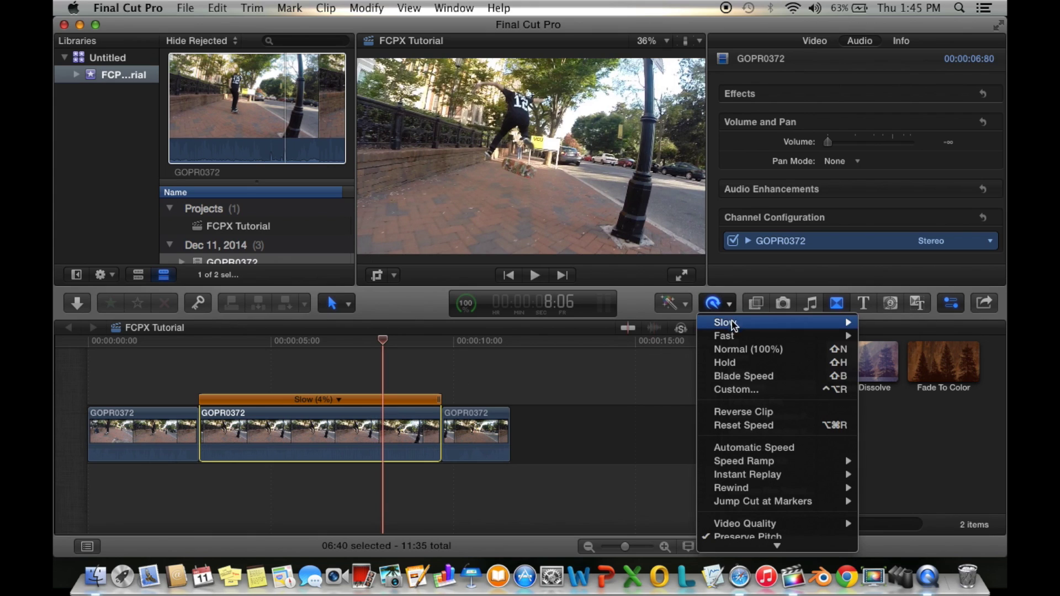
mouse_move(775, 523)
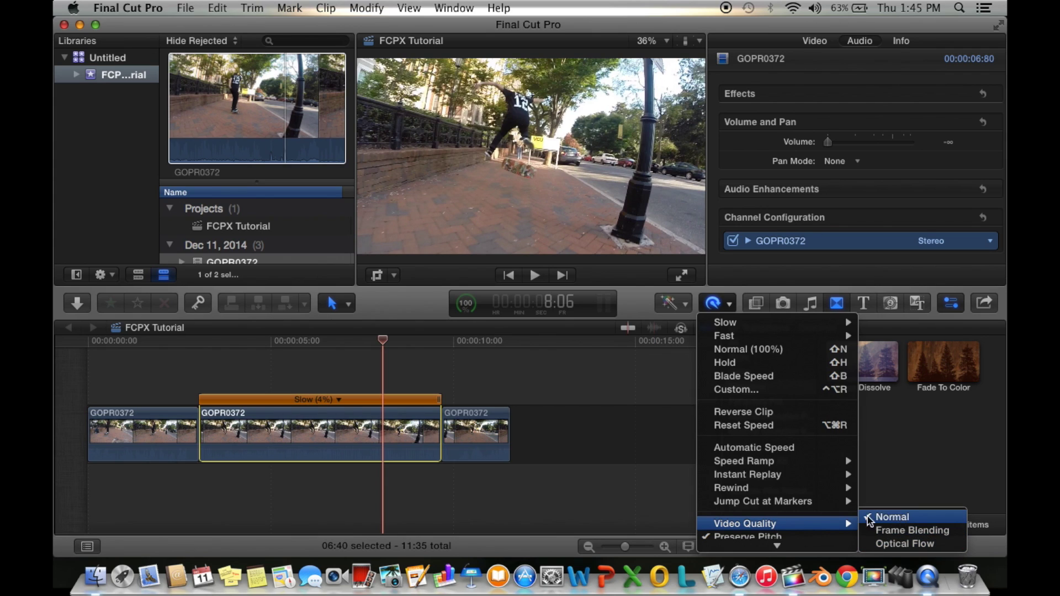
scroll(828, 516, "down", 1)
mouse_move(830, 503)
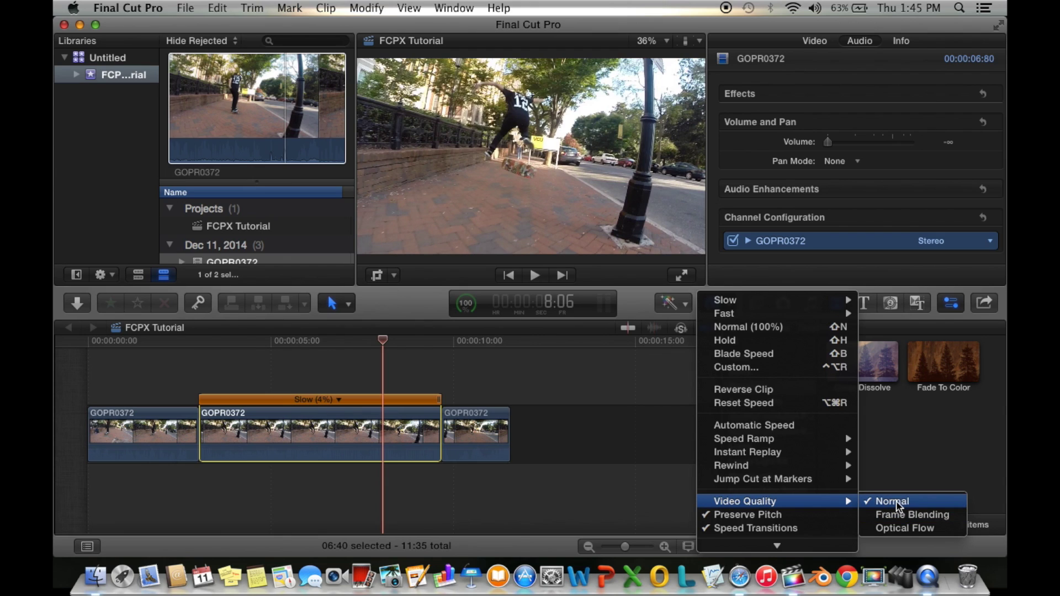
left_click(887, 529)
left_click(716, 305)
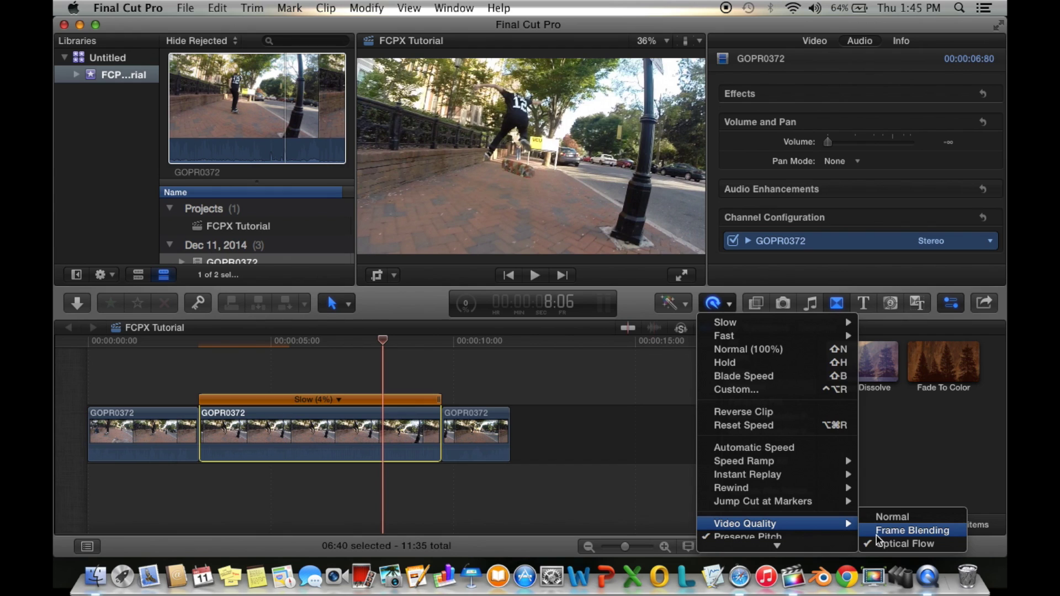
left_click(878, 535)
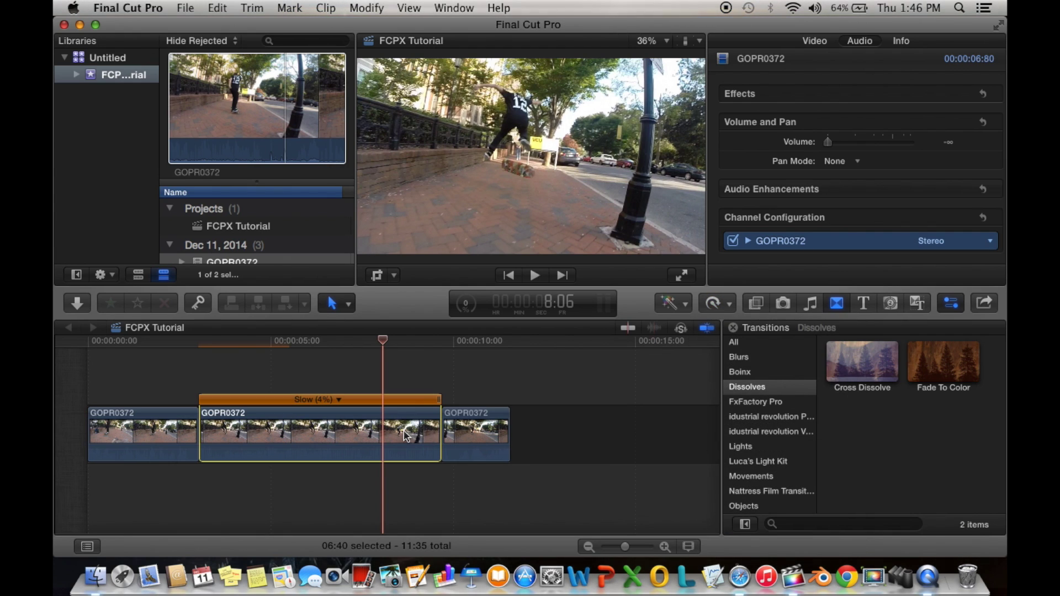
- Scrub back through the Optical Flow slow motion and play it from near the end of the first segment
key("j")
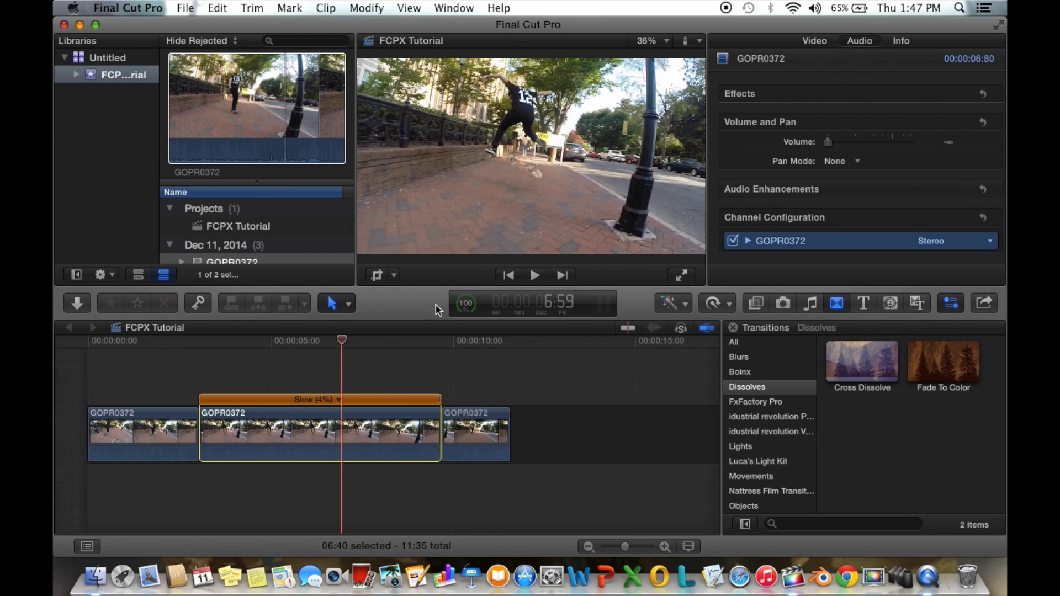
left_click_drag(342, 344, 294, 369)
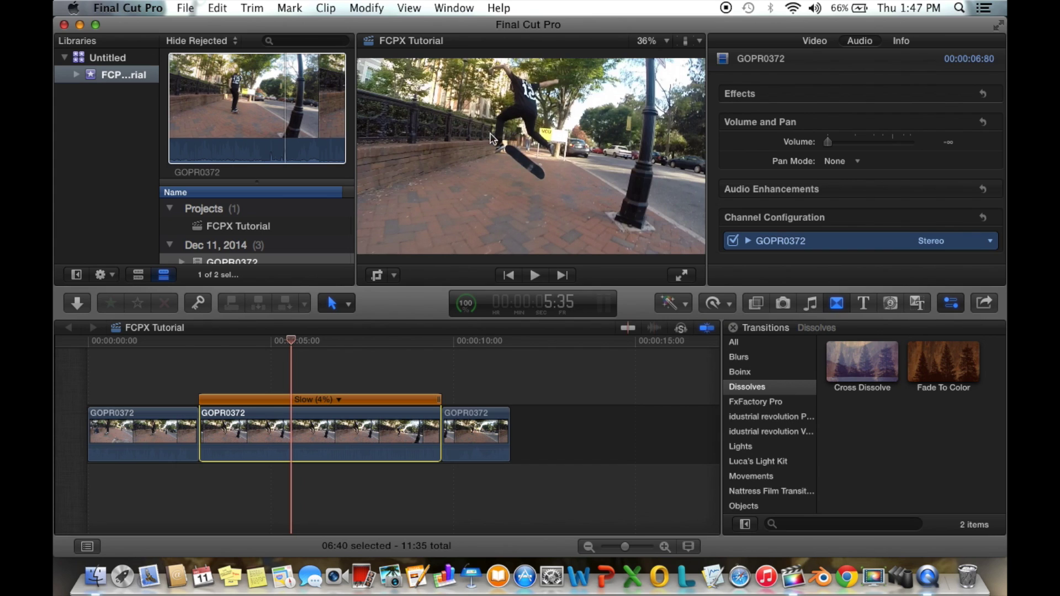
left_click_drag(291, 341, 176, 362)
key("space")
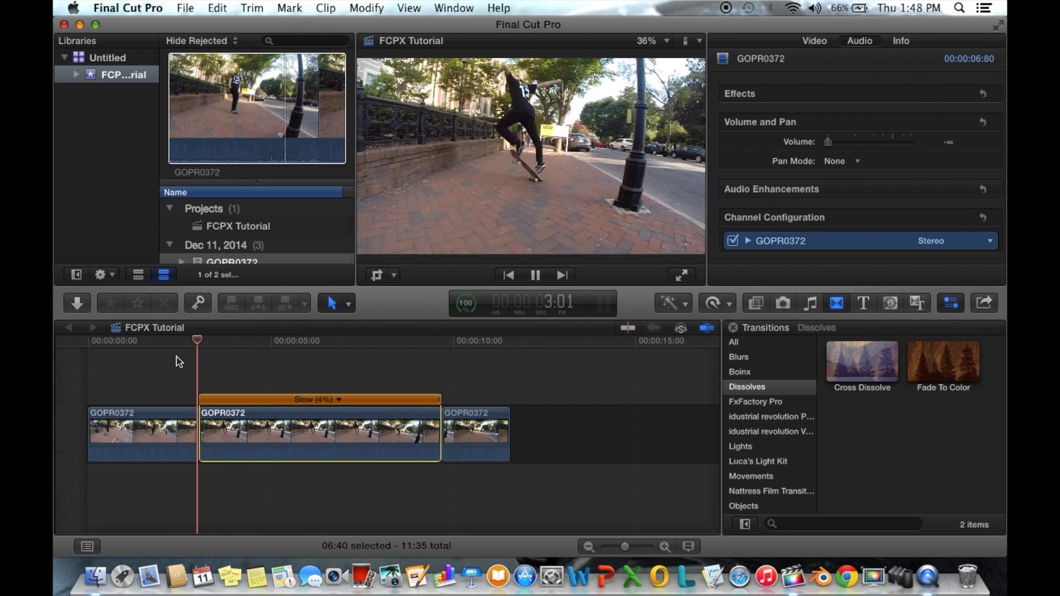
- Scrub back and forth through the Optical Flow slow motion of GOPR0372, examining the trick between about 3:18 and 8:55
key("space")
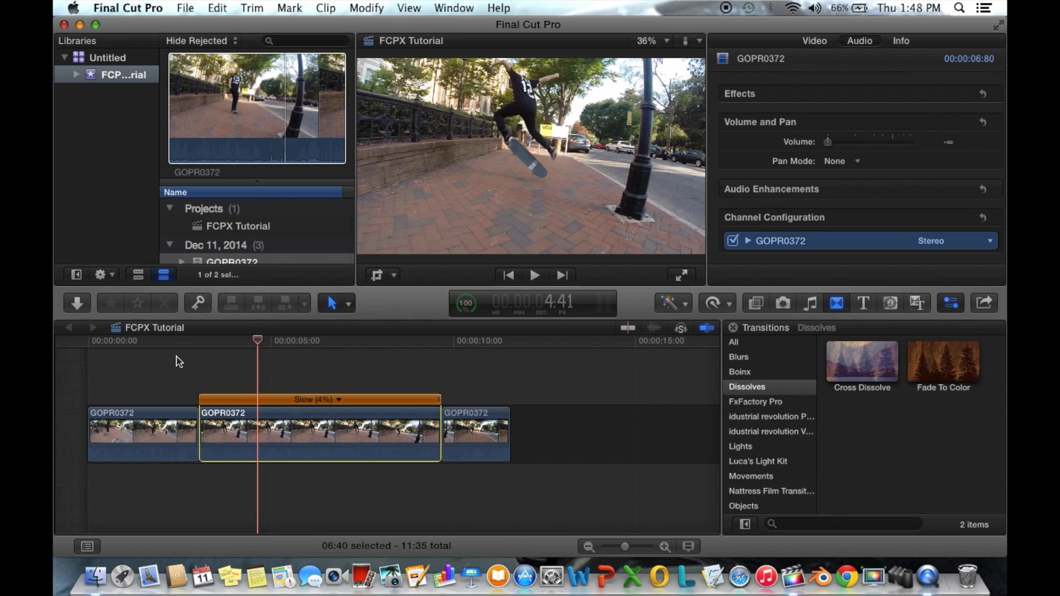
left_click_drag(259, 342, 207, 343)
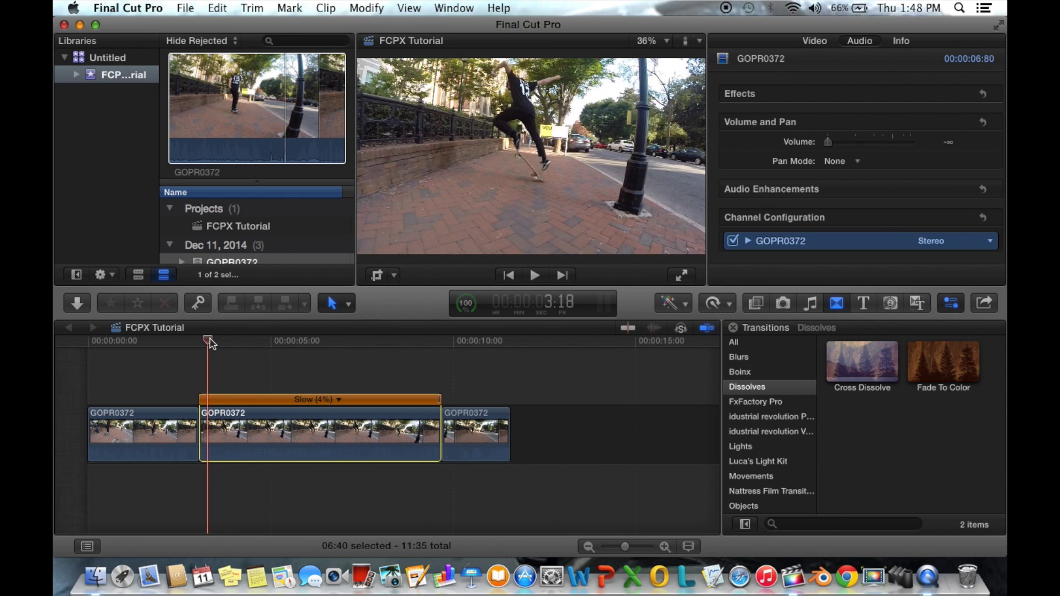
left_click_drag(210, 342, 312, 353)
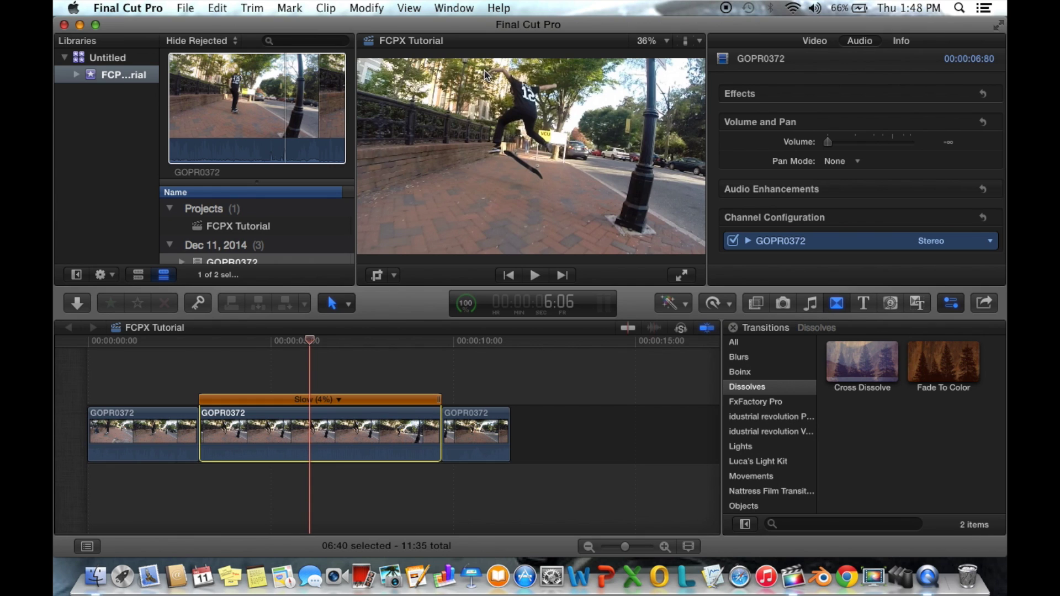
left_click_drag(316, 347, 415, 360)
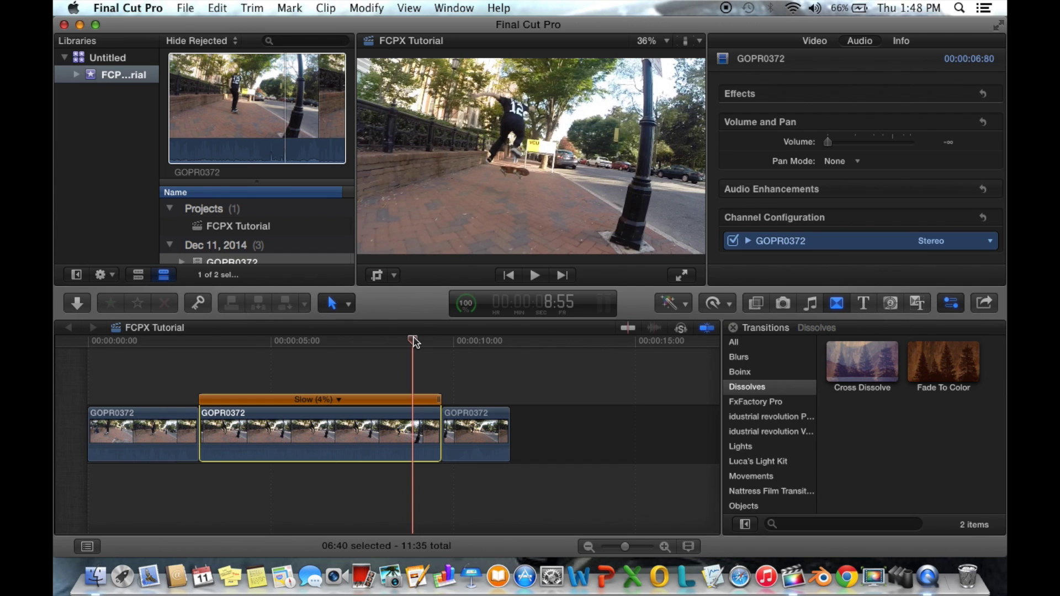
left_click_drag(414, 342, 333, 369)
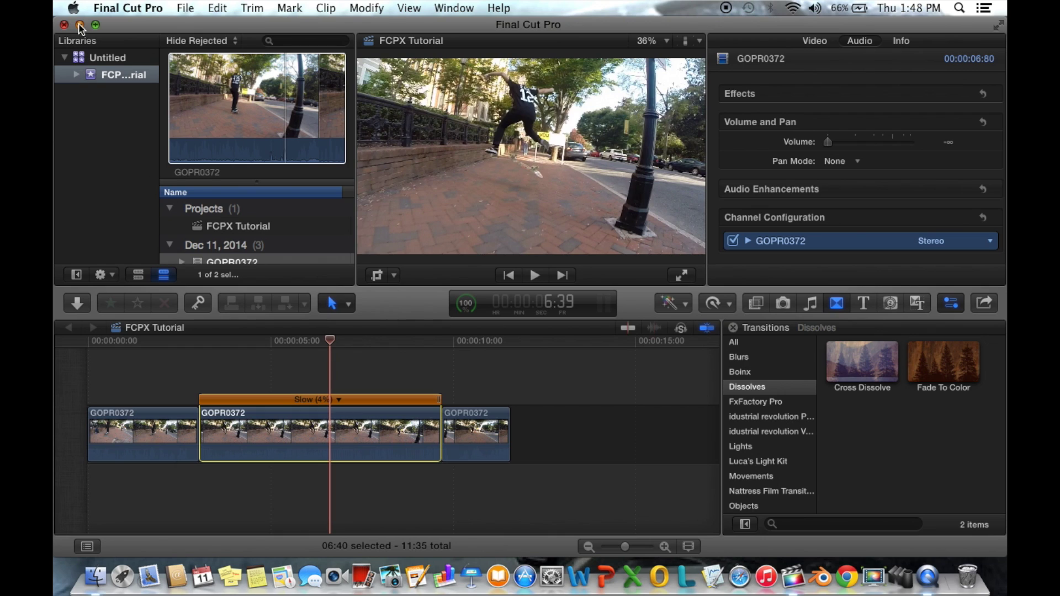
mouse_move(329, 349)
left_mouse_down()
mouse_move(286, 349)
mouse_move(330, 345)
left_mouse_up()
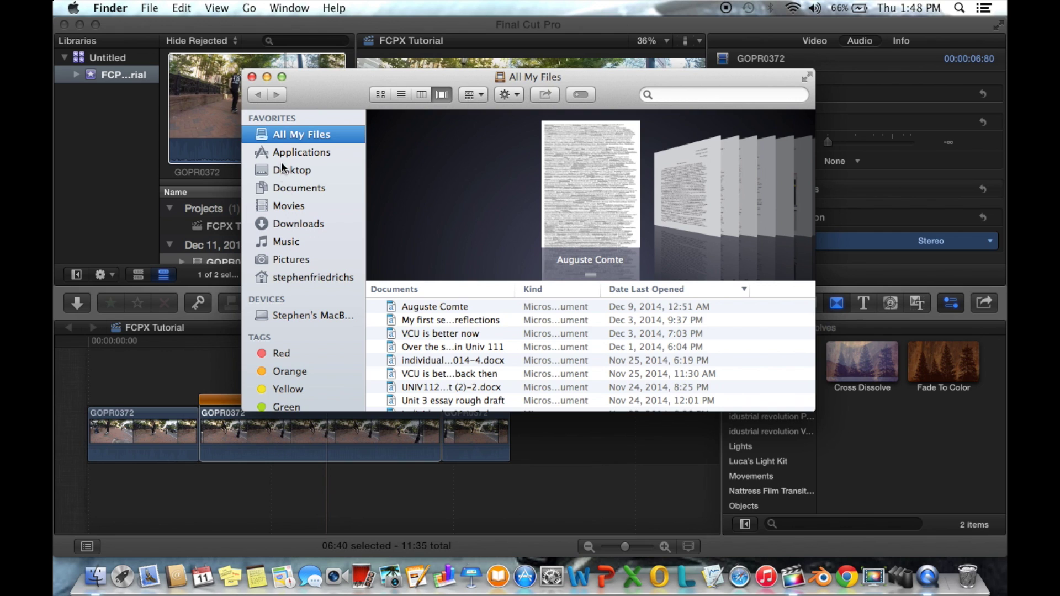
- Append the MVI_9829 clip from the Desktop folder to the timeline and play it from its start
left_click(283, 169)
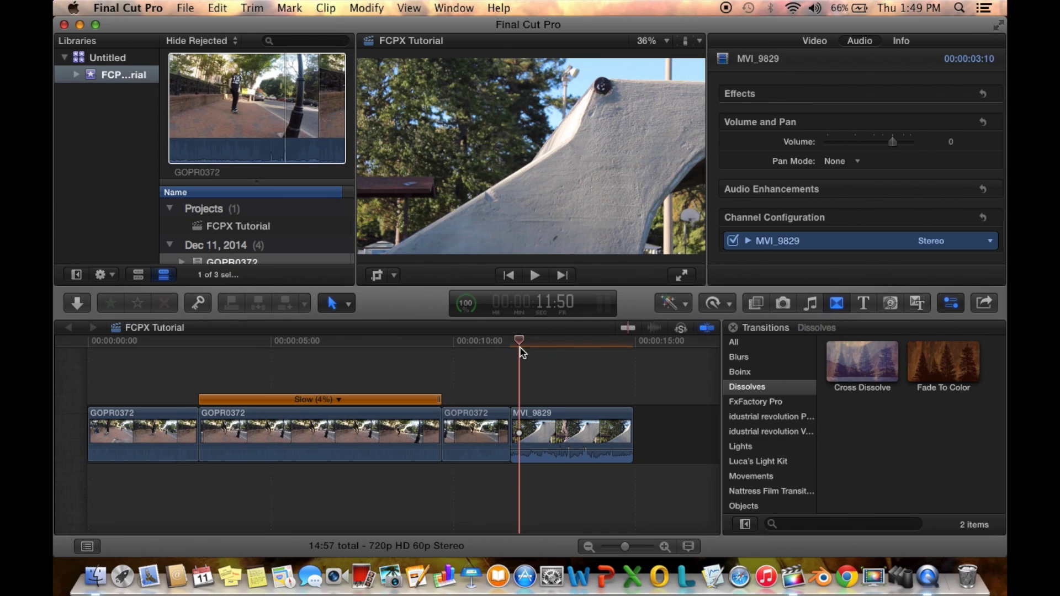
left_click(510, 341)
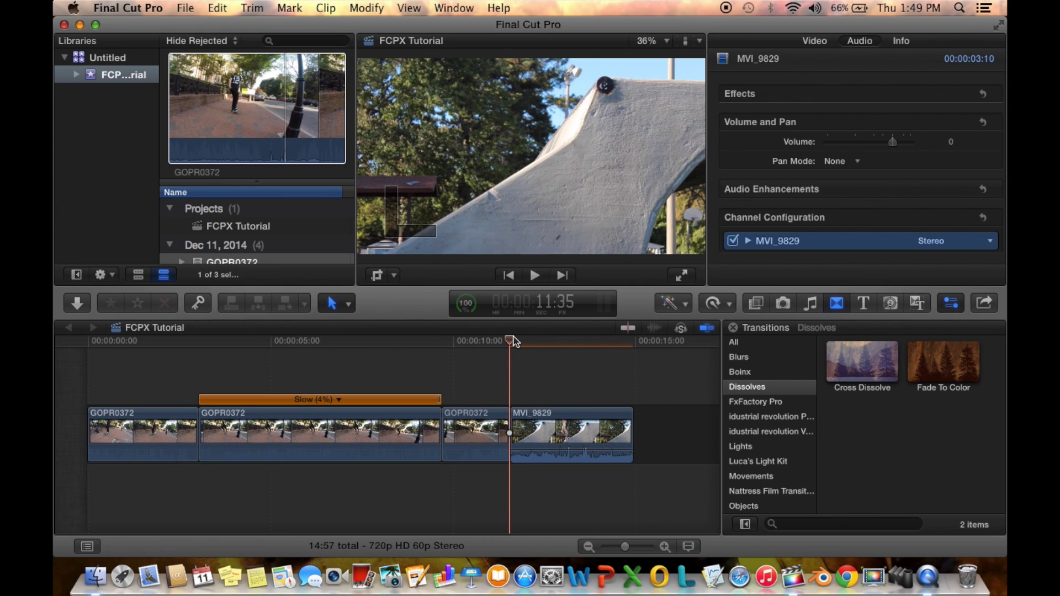
key("space")
key("space")
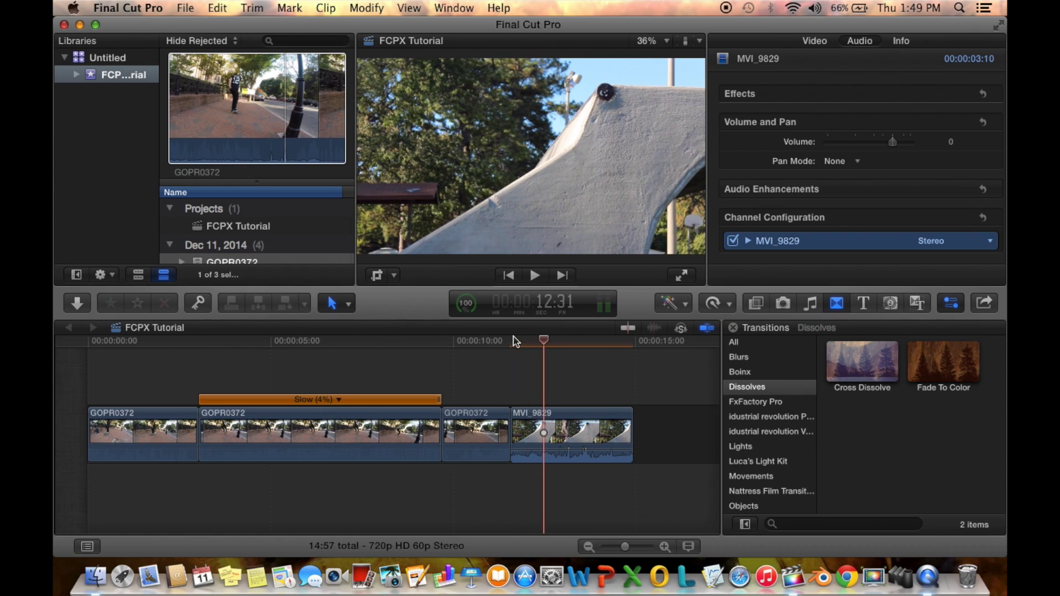
- Lower the MVI_9829 clip's volume all the way to −∞
left_click(716, 307)
mouse_move(743, 323)
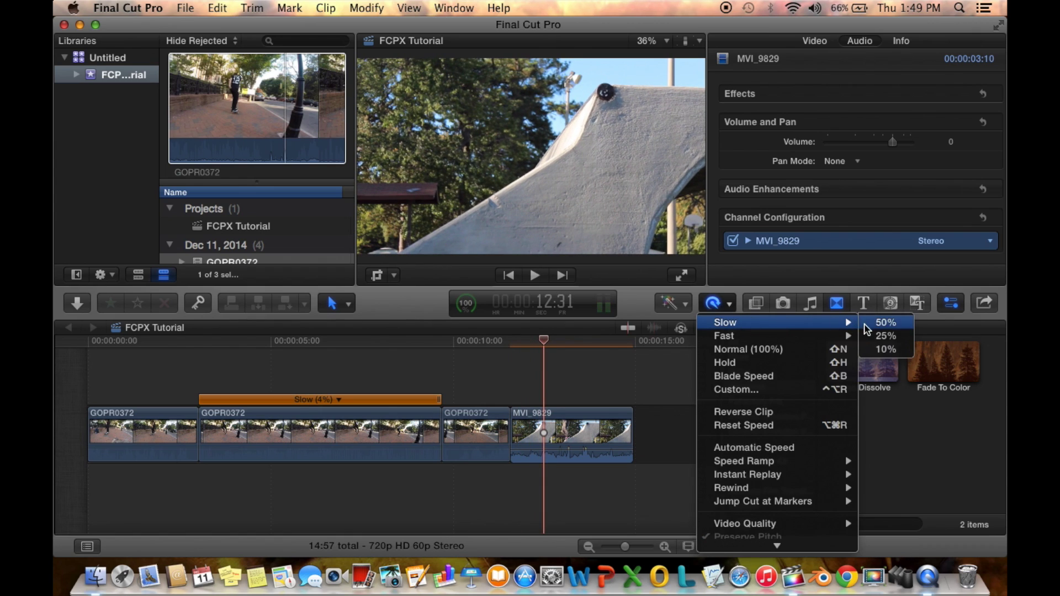
left_click(896, 149)
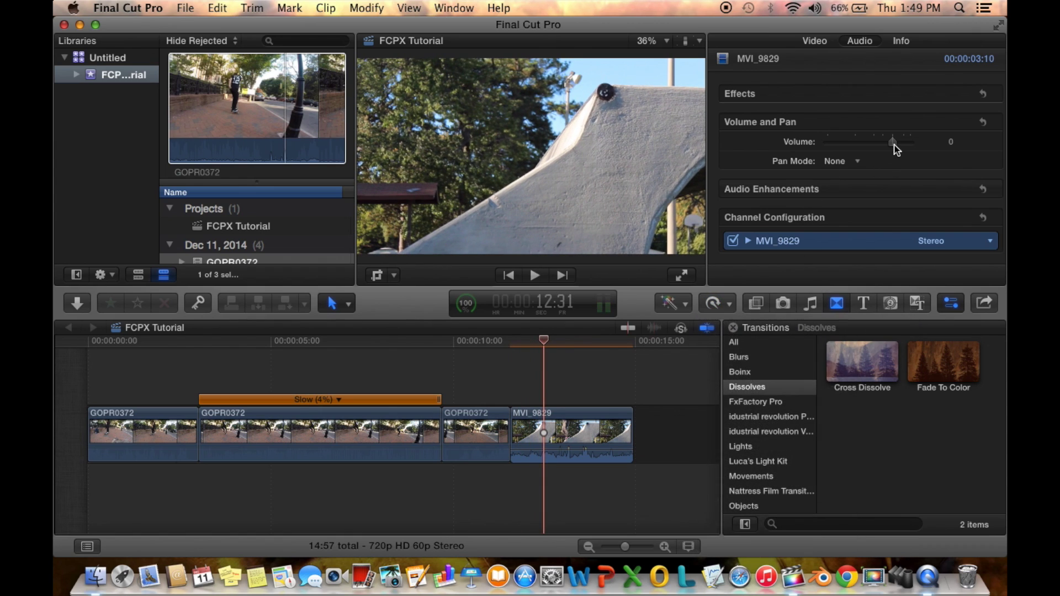
left_click_drag(895, 145, 828, 144)
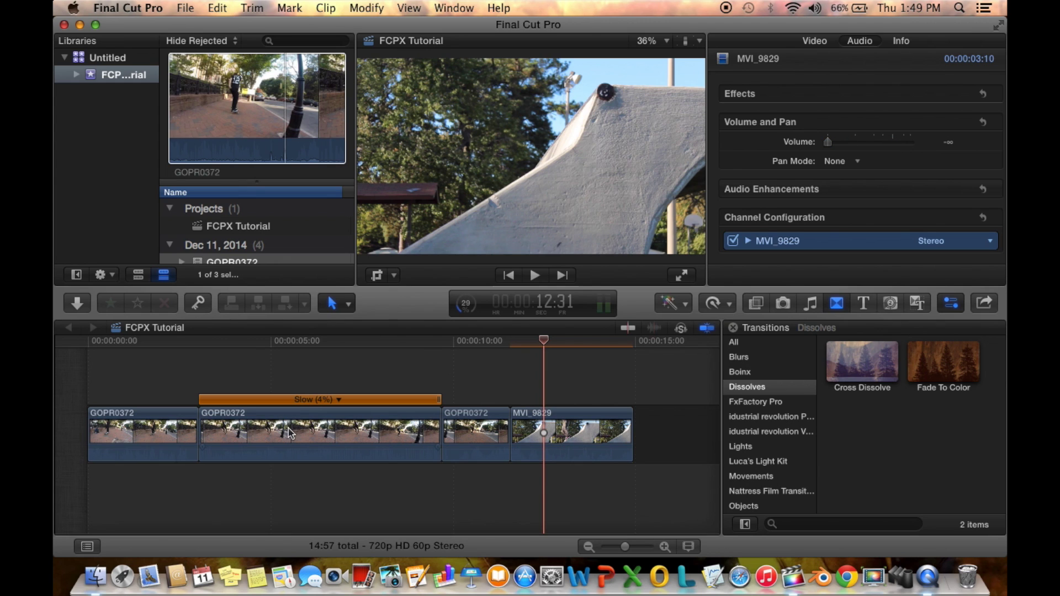
- Blade MVI_9829 at 12:58 and again shortly after it, and select the short middle segment containing the trick
mouse_move(544, 343)
left_mouse_down()
mouse_move(591, 344)
mouse_move(541, 346)
mouse_move(561, 354)
left_mouse_up()
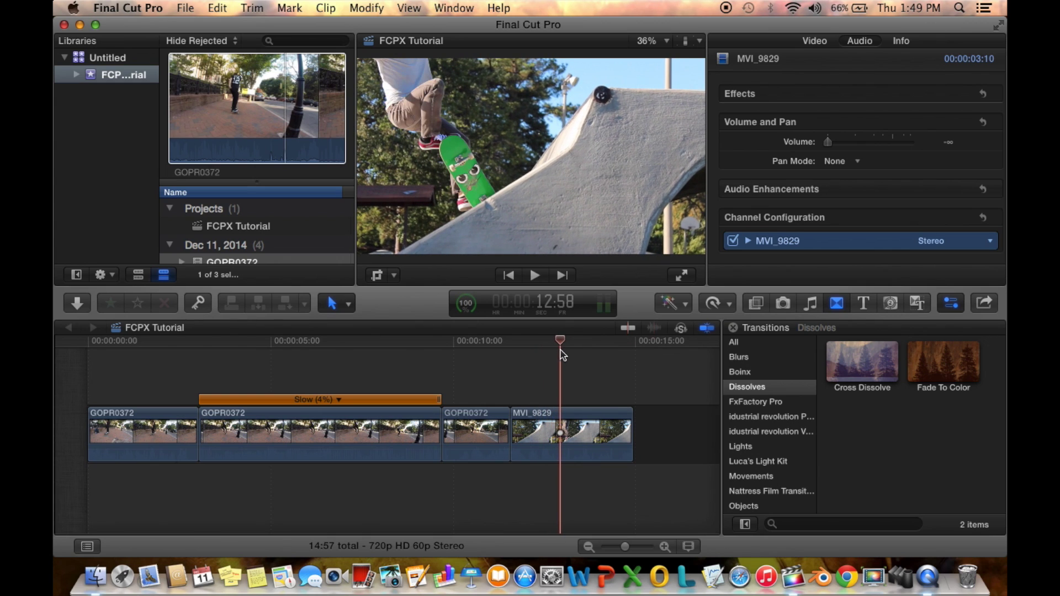
key("b")
left_click(561, 433)
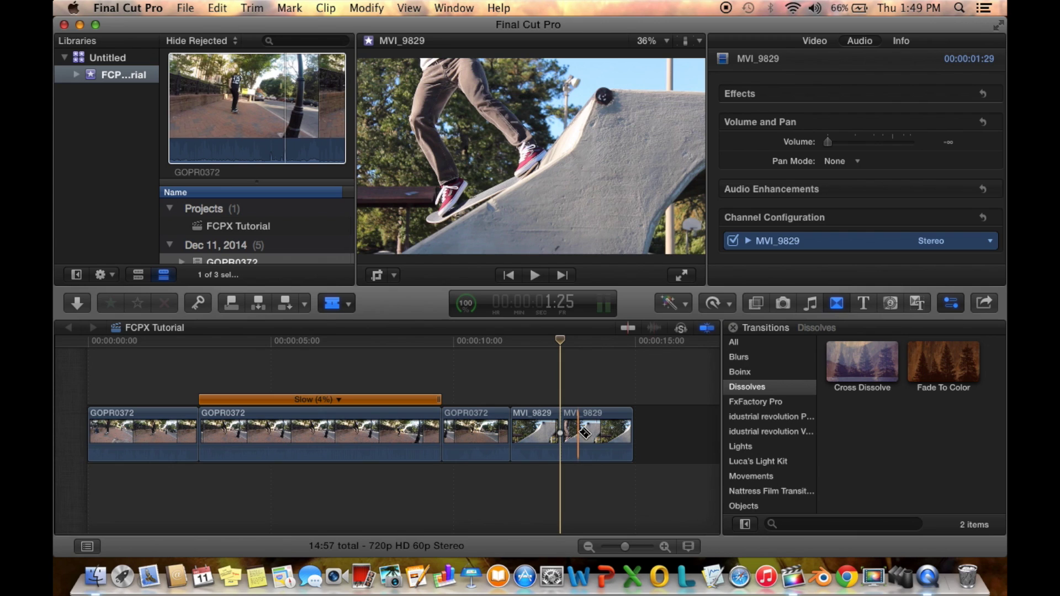
left_click(577, 434)
key("a")
left_click(569, 436)
- Apply a custom speed rate of 4% to the short middle segment of MVI_9829
left_click(729, 309)
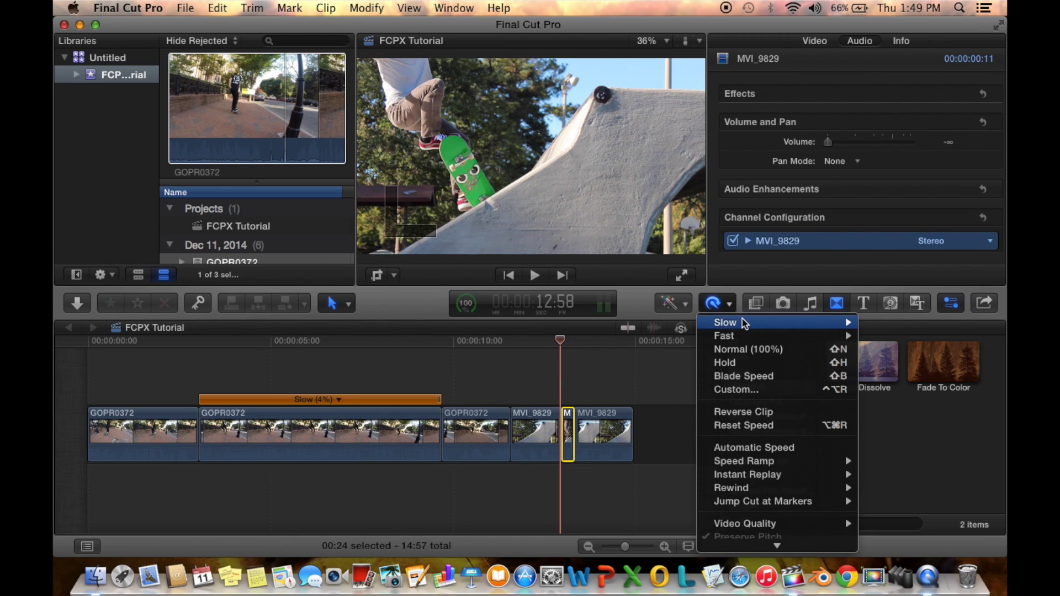
left_click(745, 391)
key("BackSpace")
key("BackSpace")
key("BackSpace")
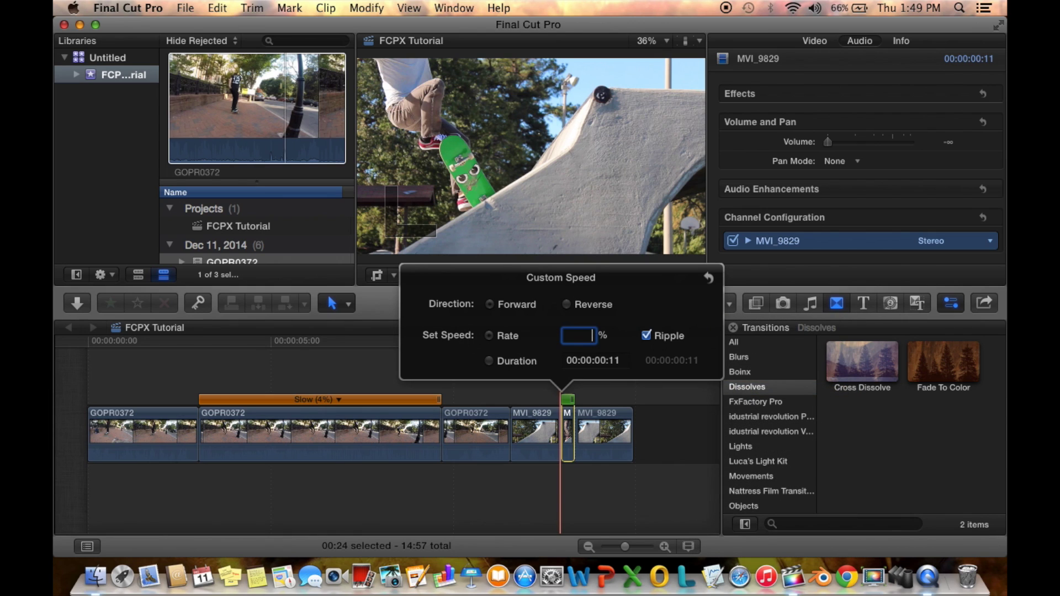
type("4")
key("Return")
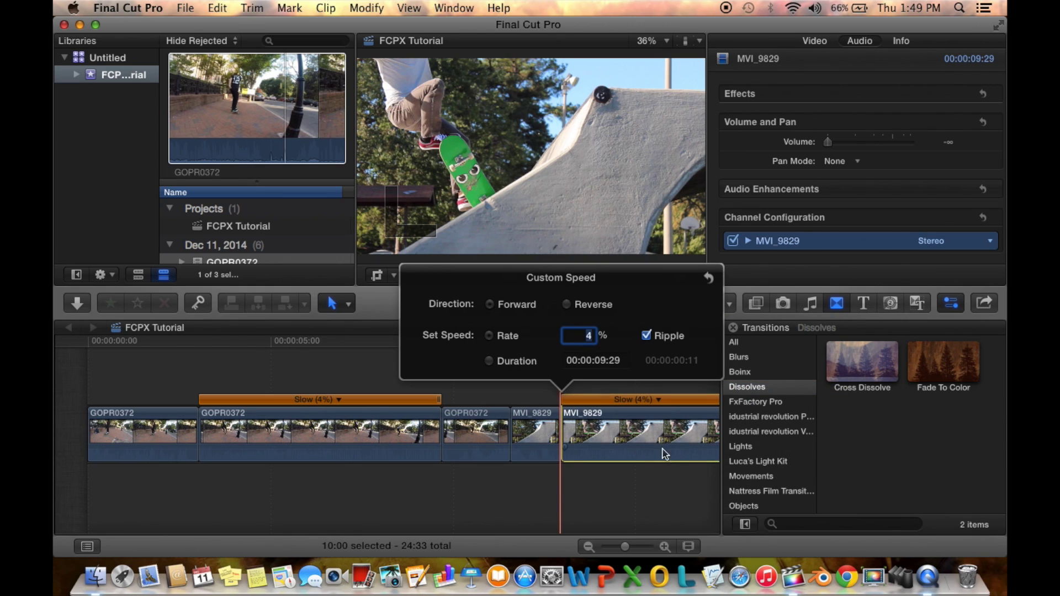
- Set the retiming video quality of MVI_9829's slowed middle segment to Optical Flow
left_click(730, 307)
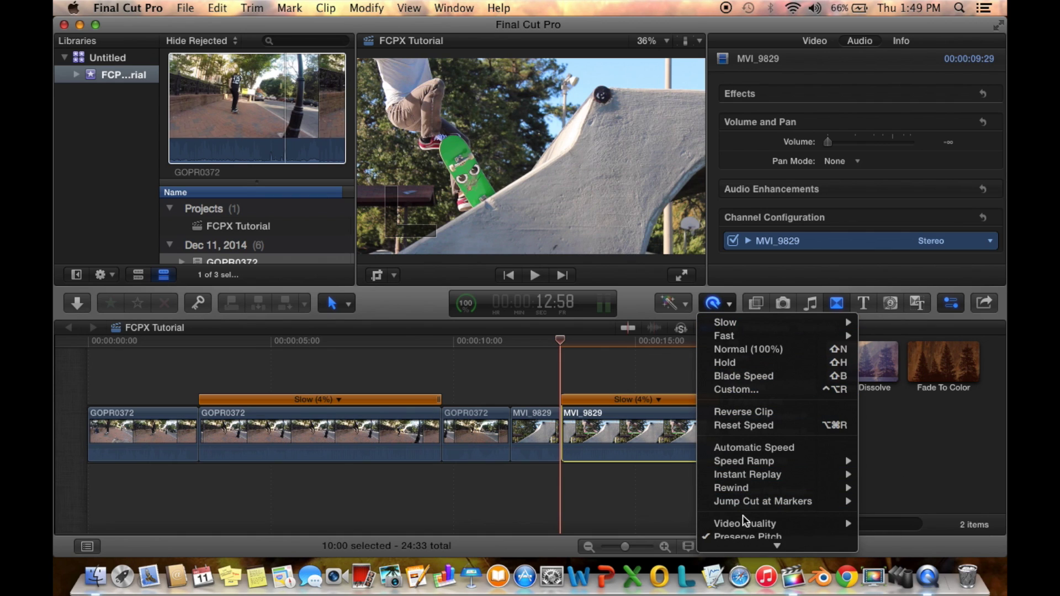
mouse_move(746, 523)
left_click(911, 545)
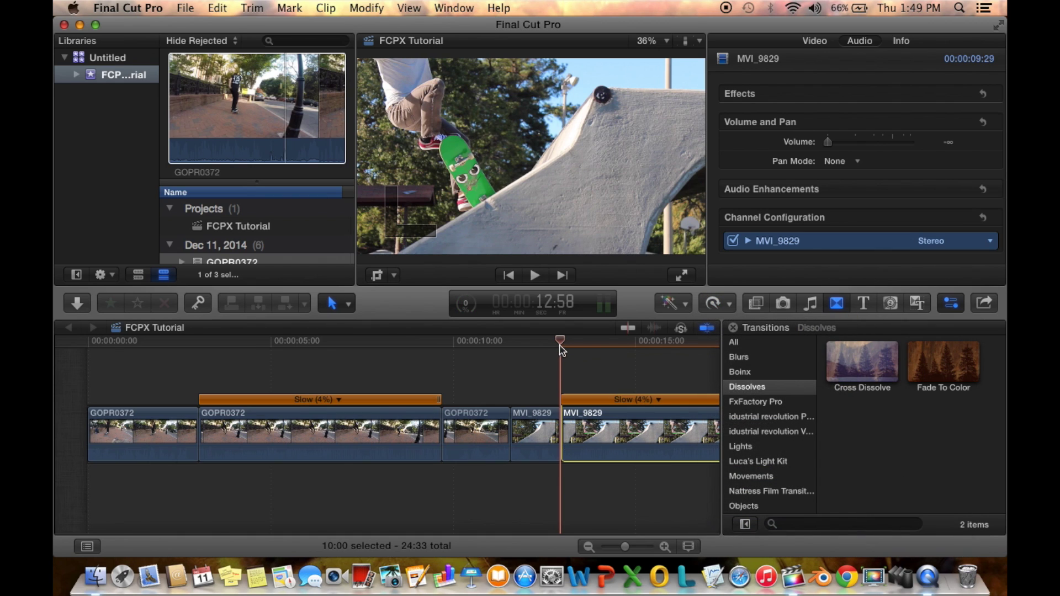
- Scrub through the slowed MVI_9829 segment and play it from 11:08 near the end of the preceding clip
key("space")
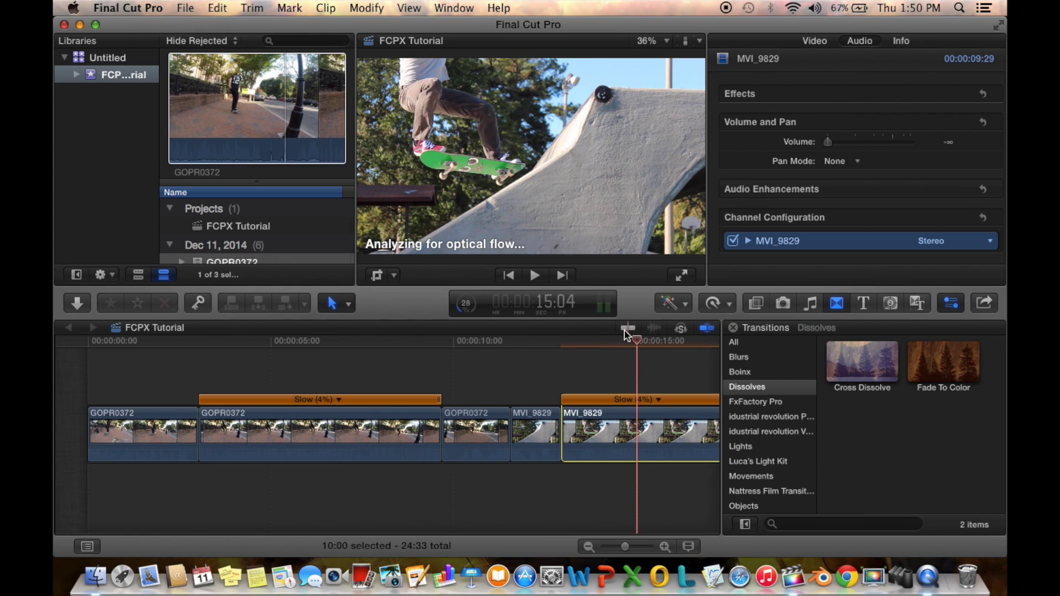
key("super+minus")
key("super+minus")
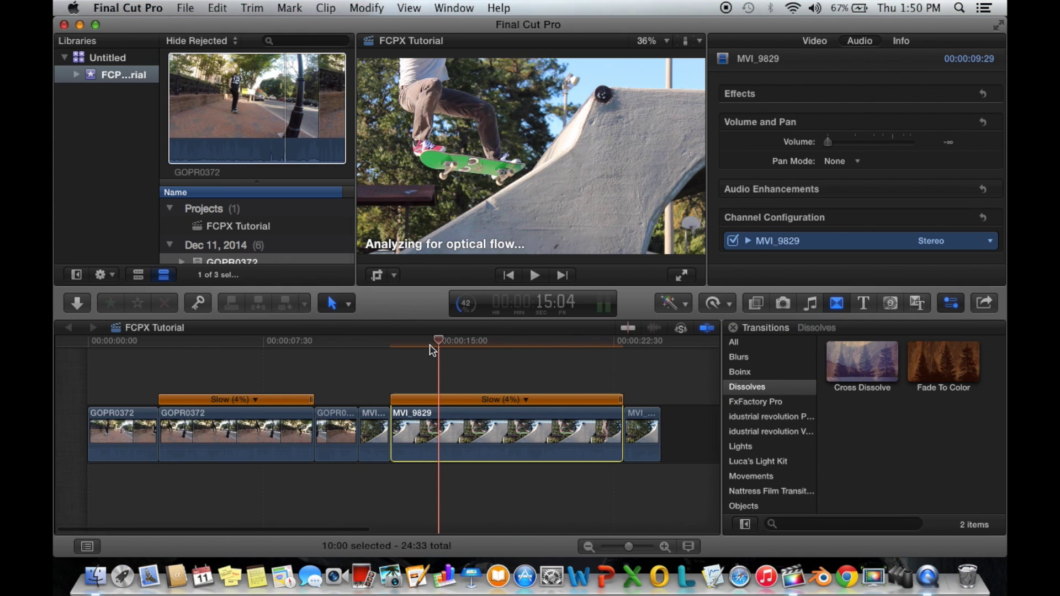
left_click_drag(439, 347, 478, 386)
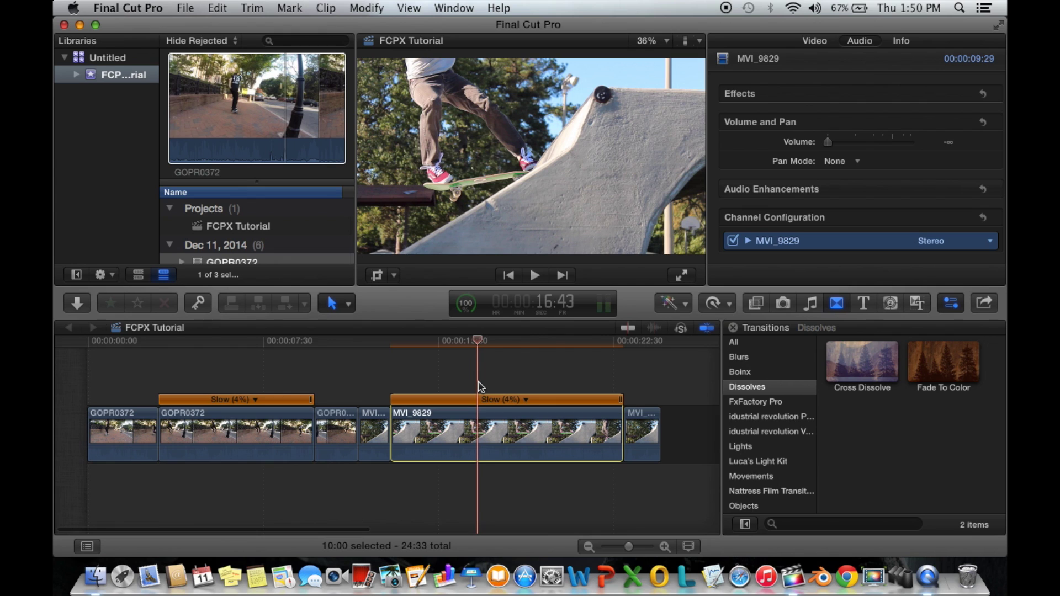
left_click_drag(478, 344, 348, 394)
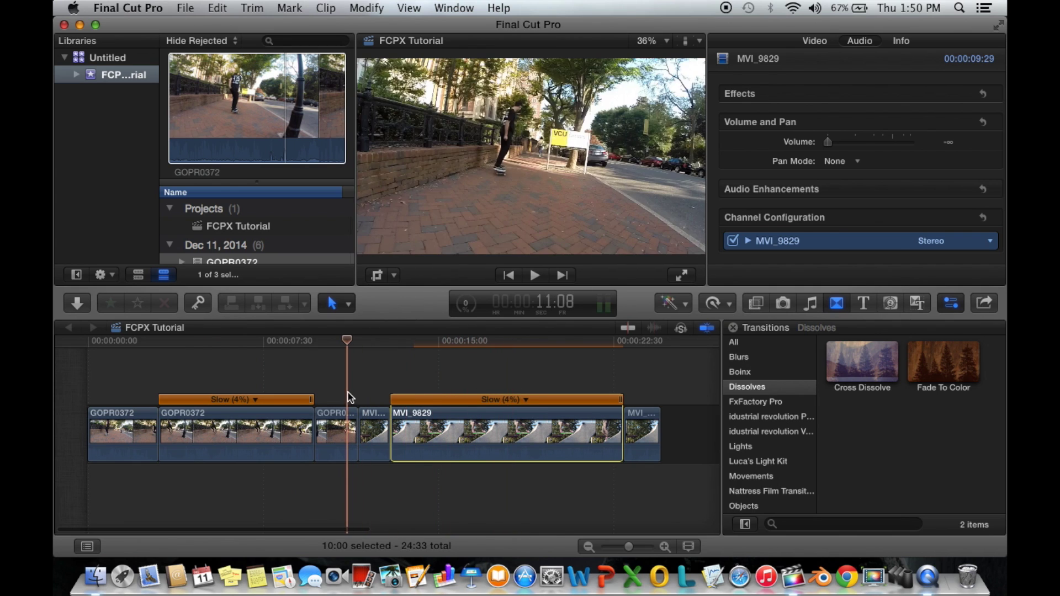
key("space")
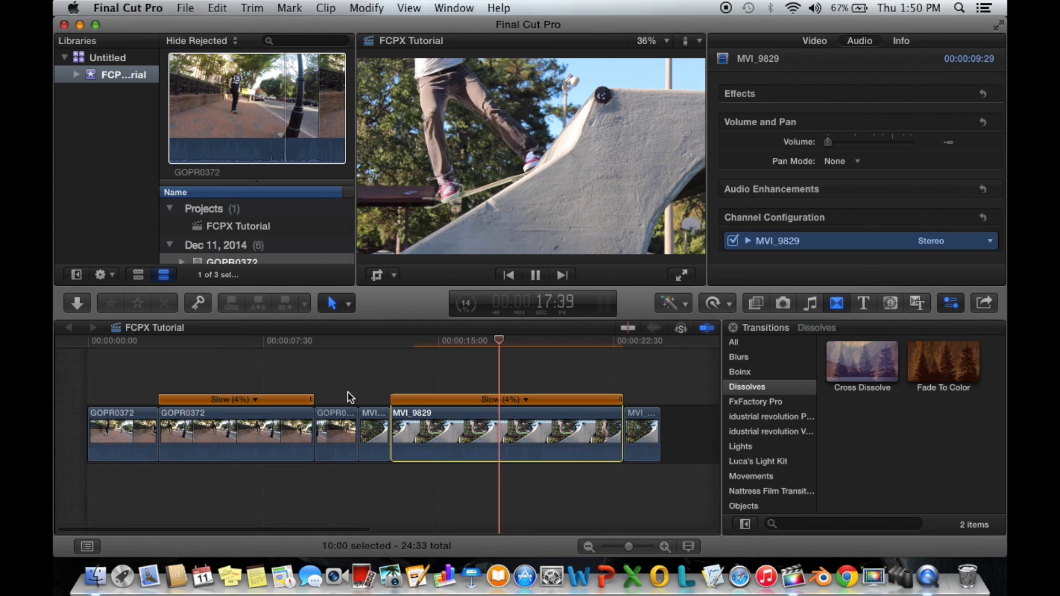
key("space")
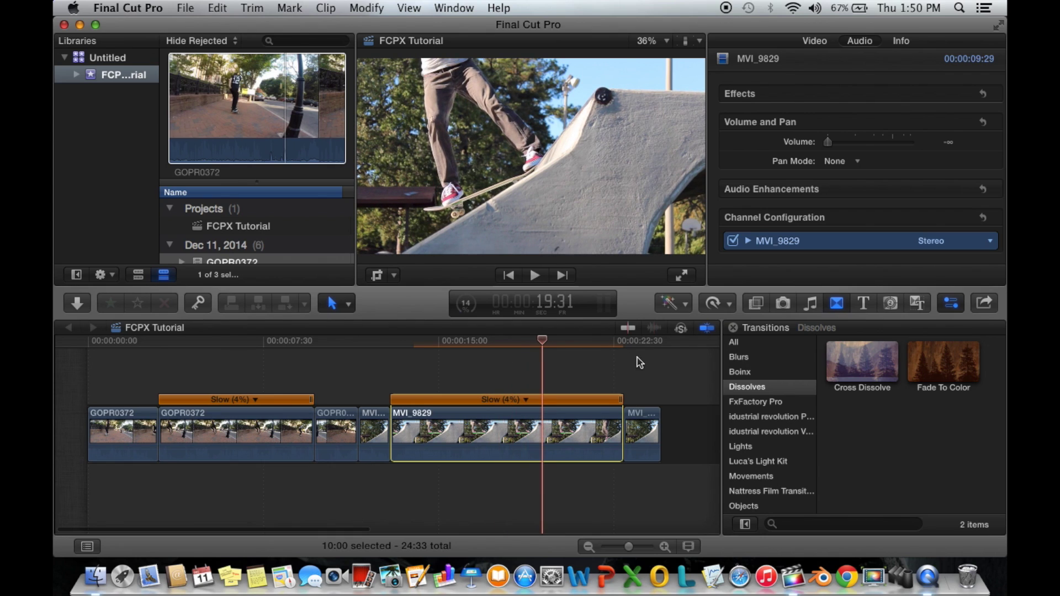
- Set the custom speed rate of MVI_9829's slowed middle segment to 15%
left_click(716, 303)
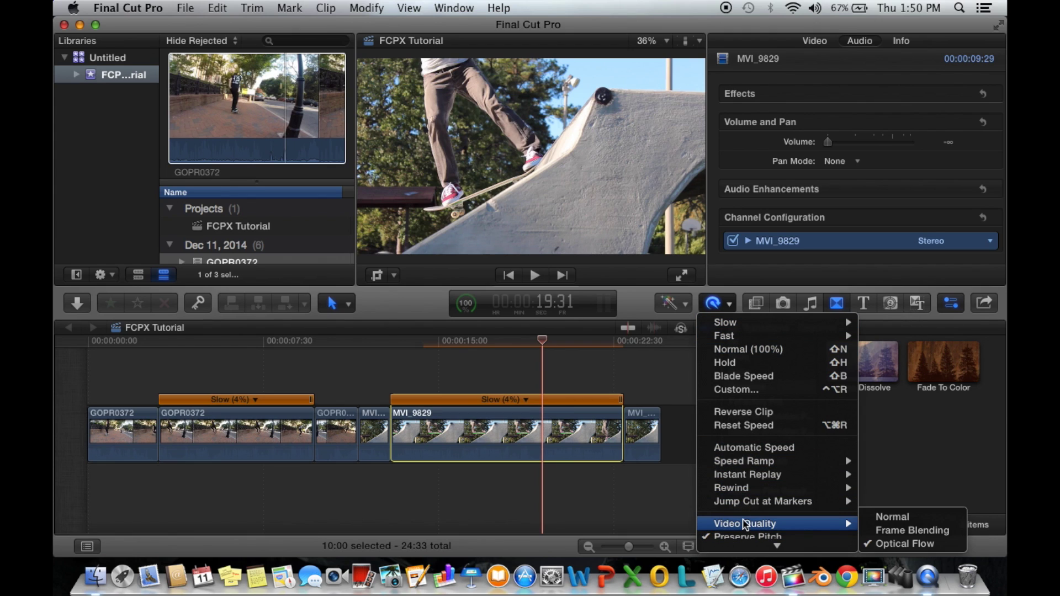
left_click(762, 389)
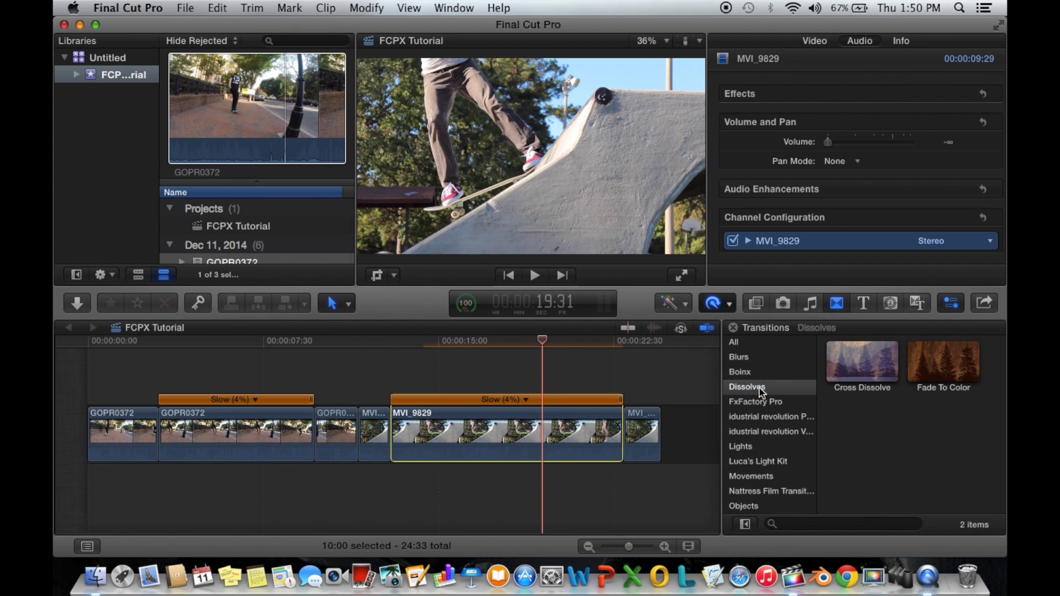
type("15")
key("Return")
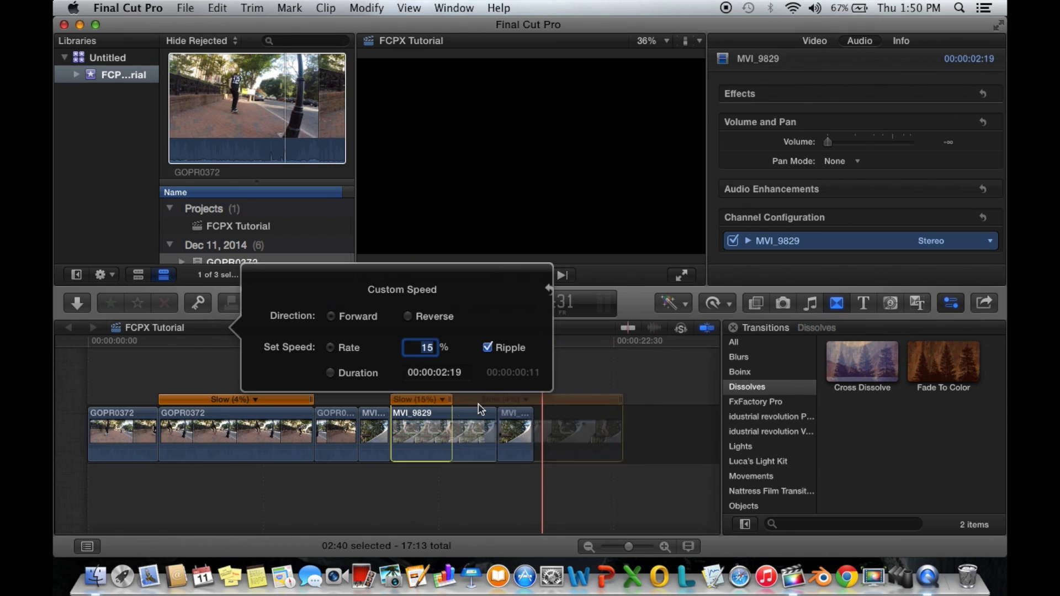
left_click(371, 398)
- Play MVI_9829 from its start at 11:35 into the 15% slow section
left_click(365, 388)
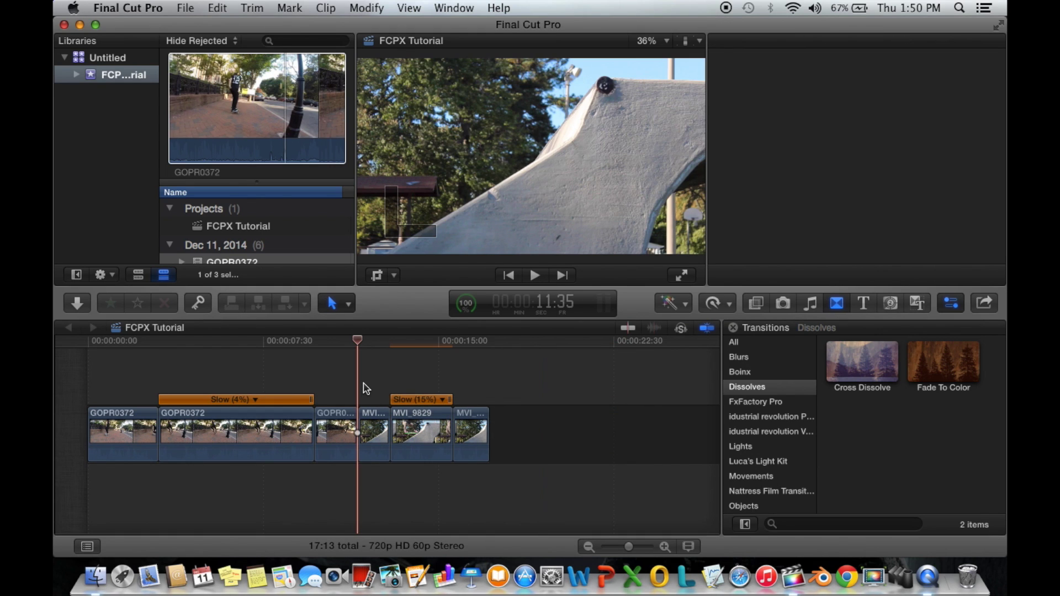
key("space")
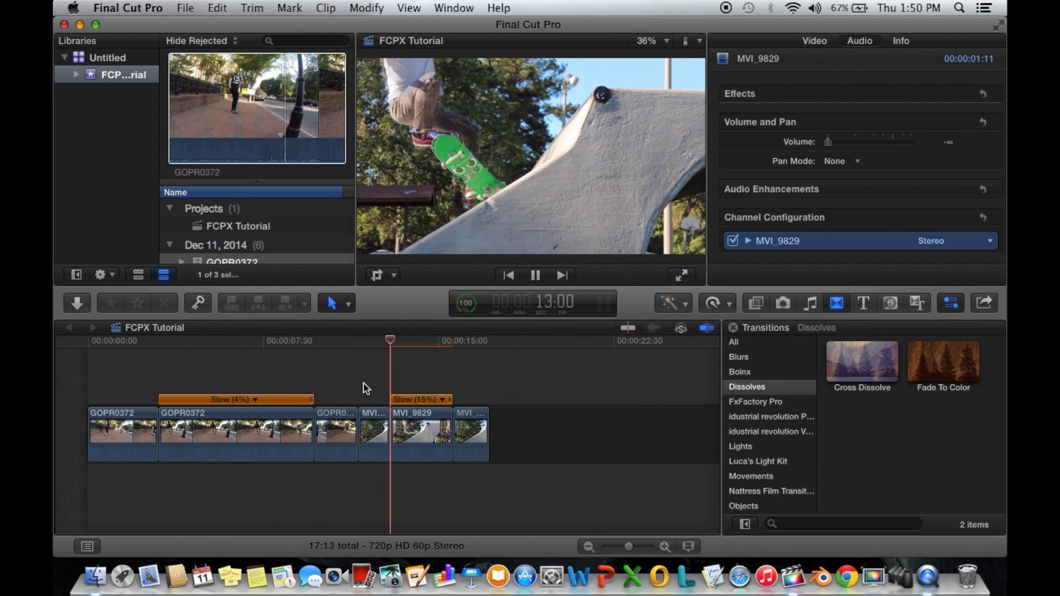
key("space")
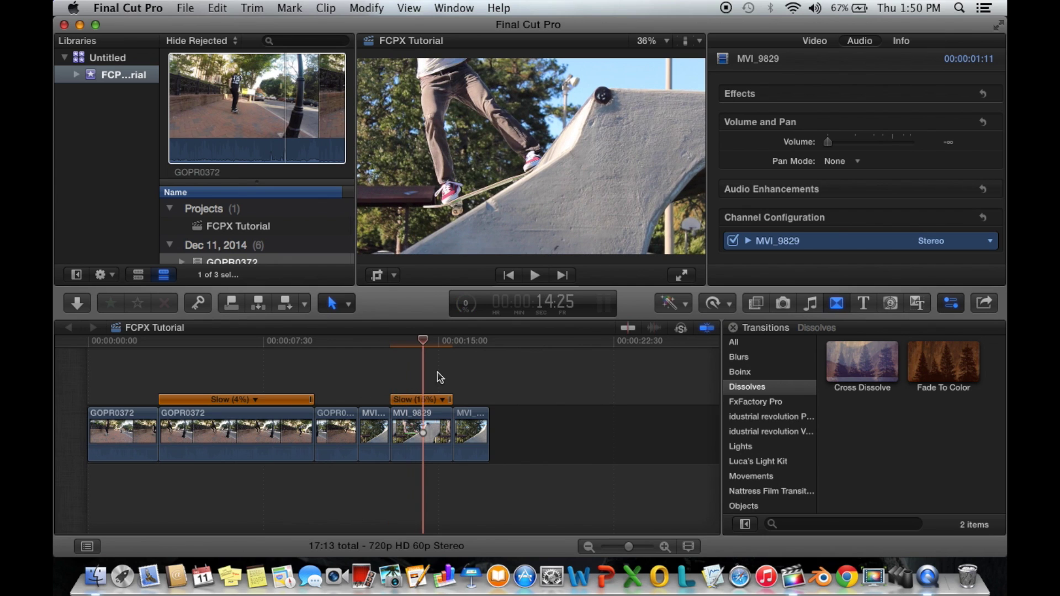
- Blade MVI_9829's 15% slow segment at two points around the mid-air board, isolating a piece about 16 frames long
left_click(442, 344)
left_click_drag(442, 344, 409, 363)
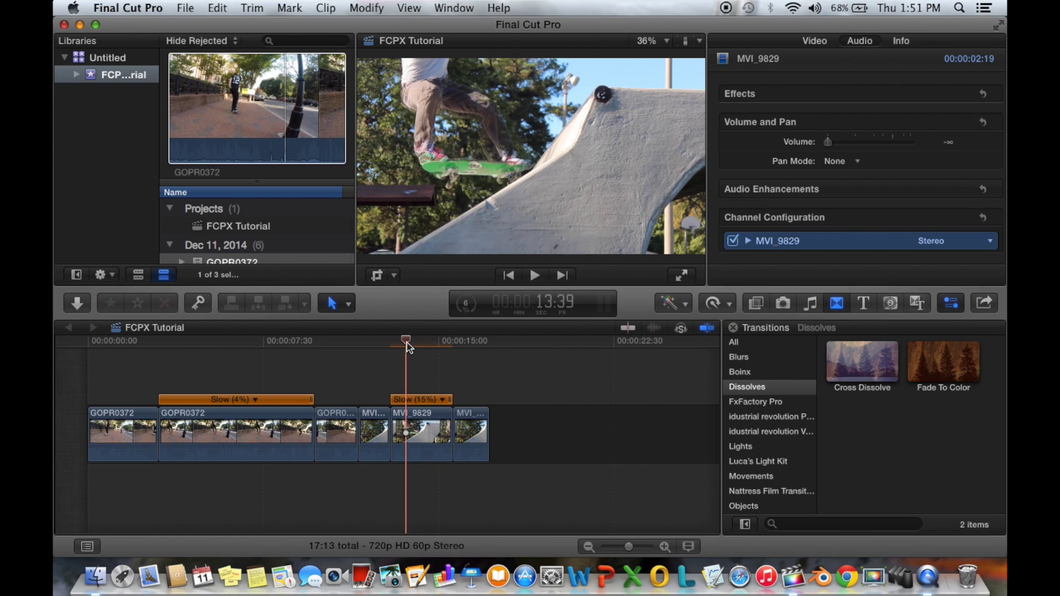
left_click_drag(406, 347, 415, 347)
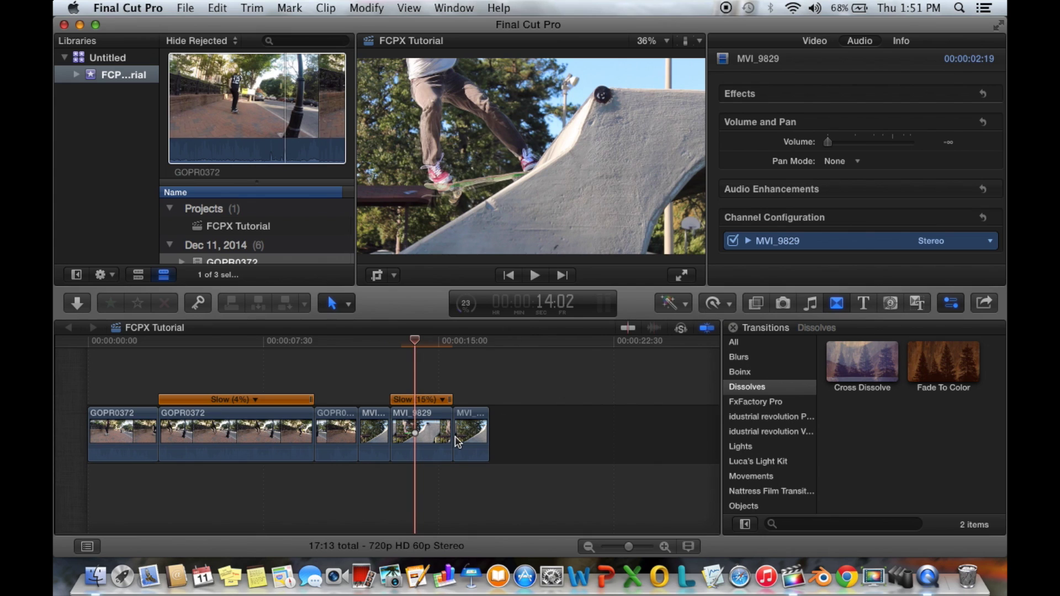
key("b")
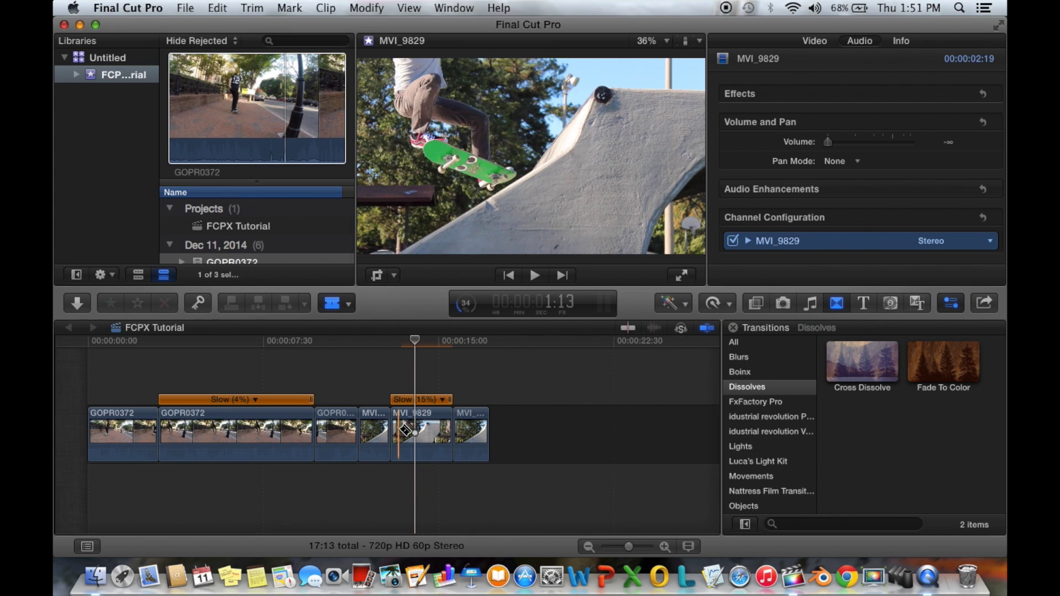
left_click(399, 431)
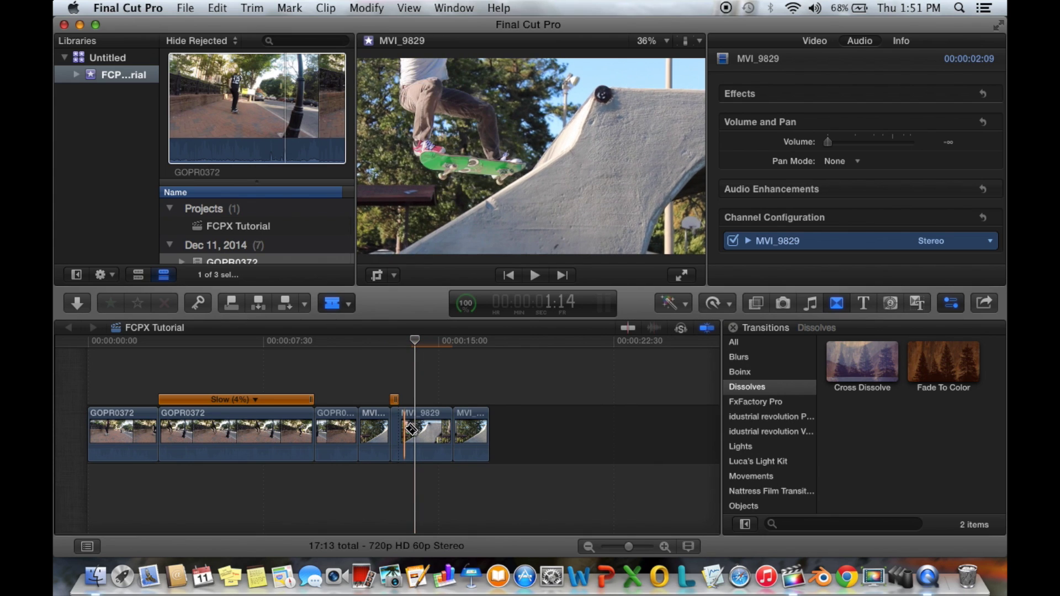
left_click(405, 431)
key("a")
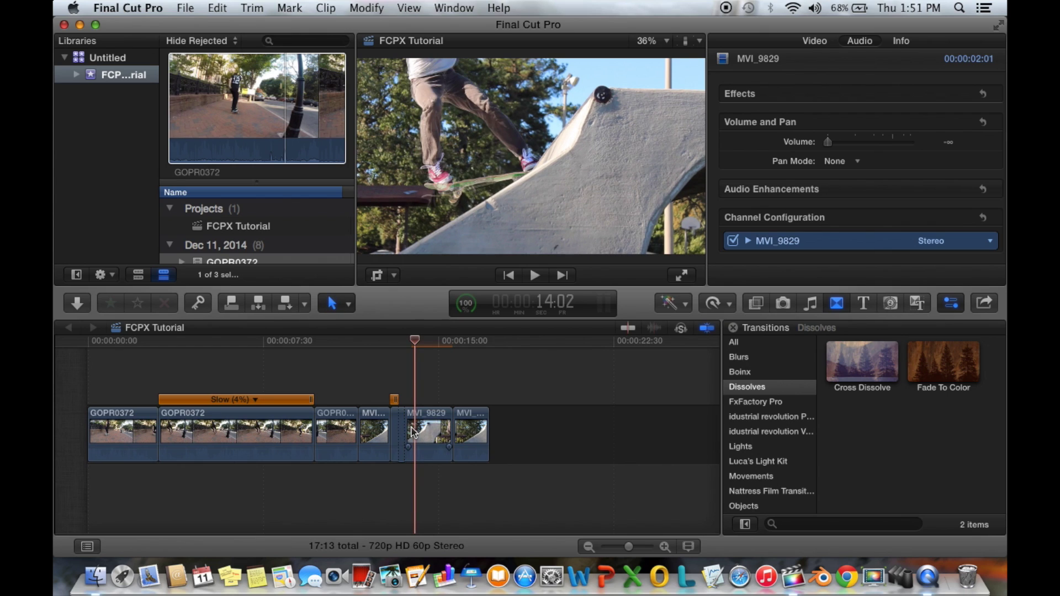
- Set the custom speed rate of the short isolated MVI_9829 piece to 1%
left_click(401, 431)
left_click(713, 303)
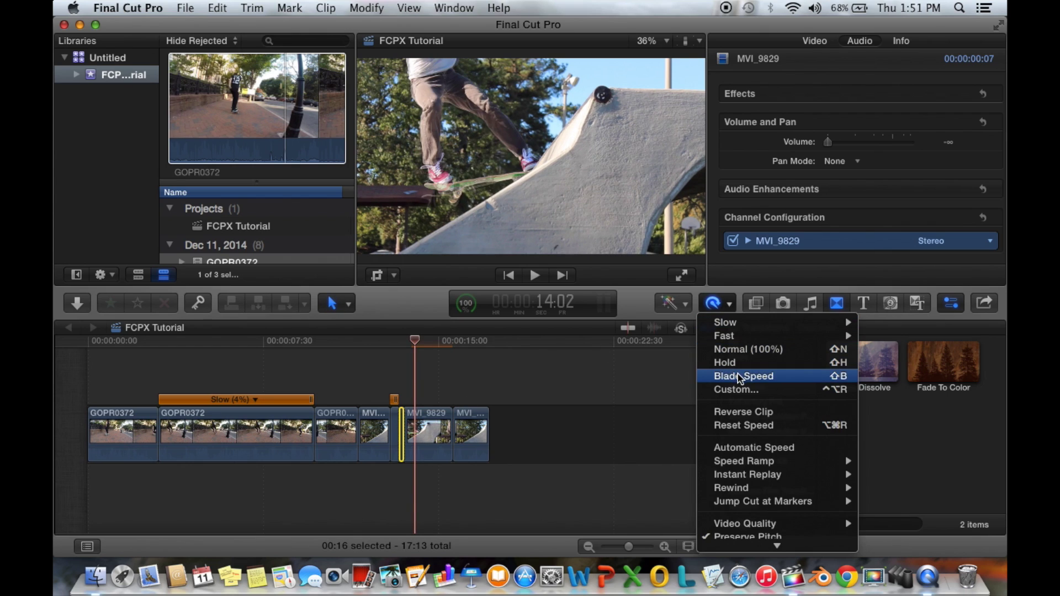
left_click(738, 391)
type("1")
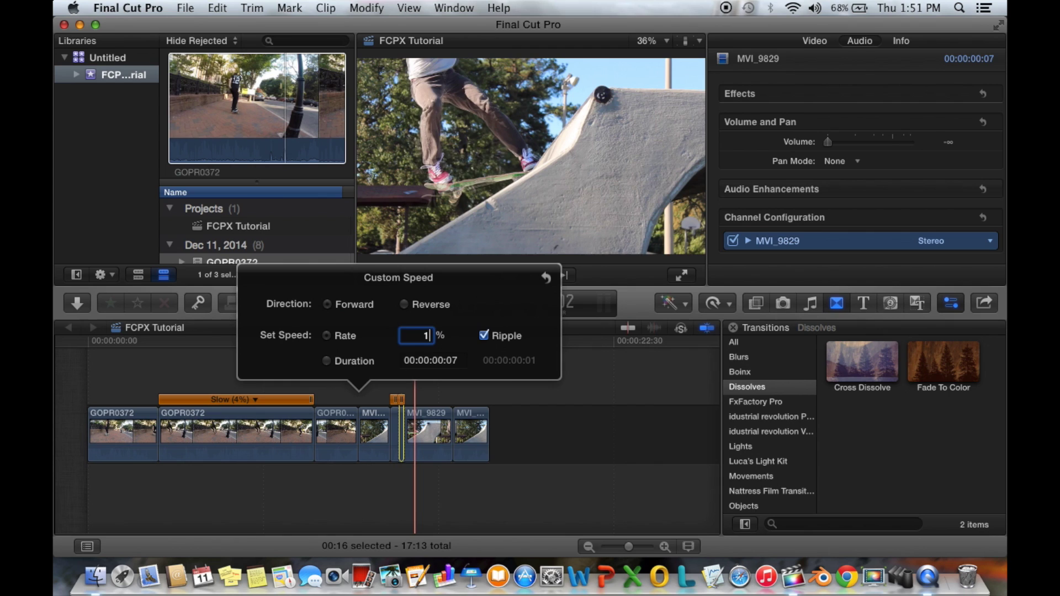
key("Return")
- Play MVI_9829 from 12:58 into its 1% slow section, then scrub that section from its start to 15:57
left_click(376, 490)
left_click(390, 495)
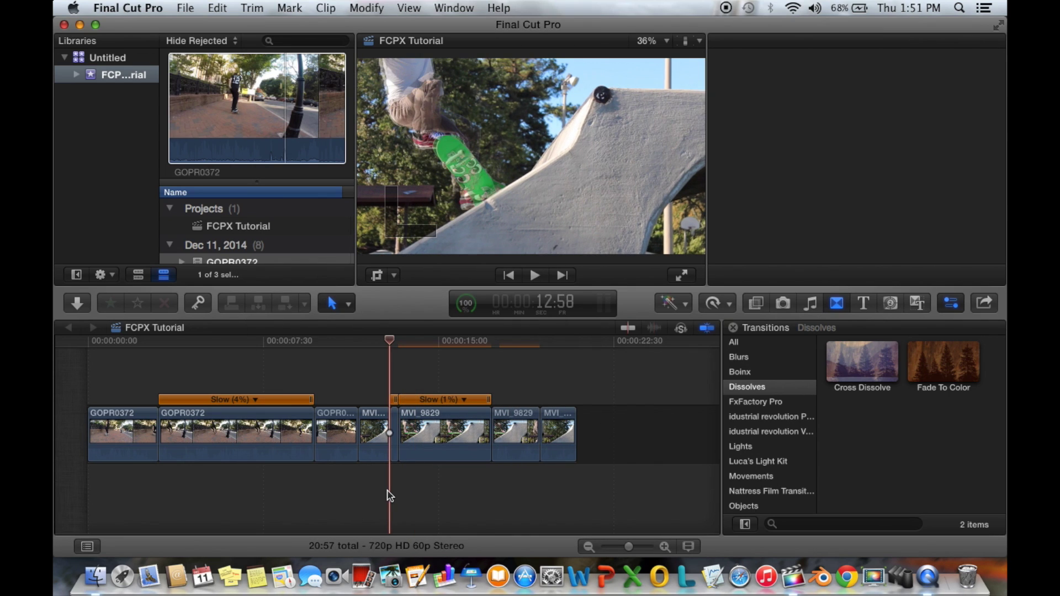
key("space")
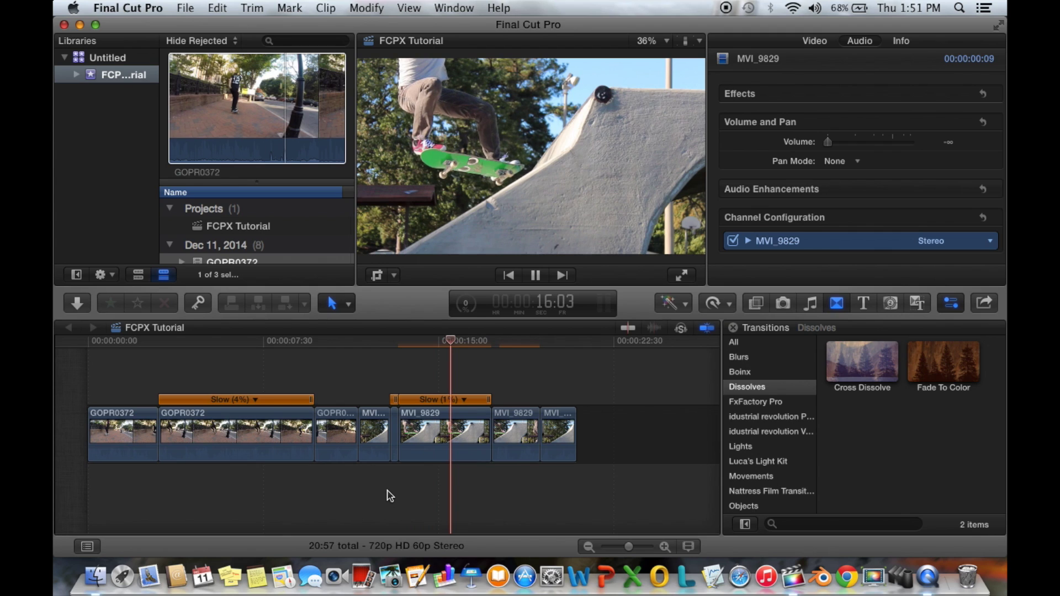
key("space")
key("Up")
key("Up")
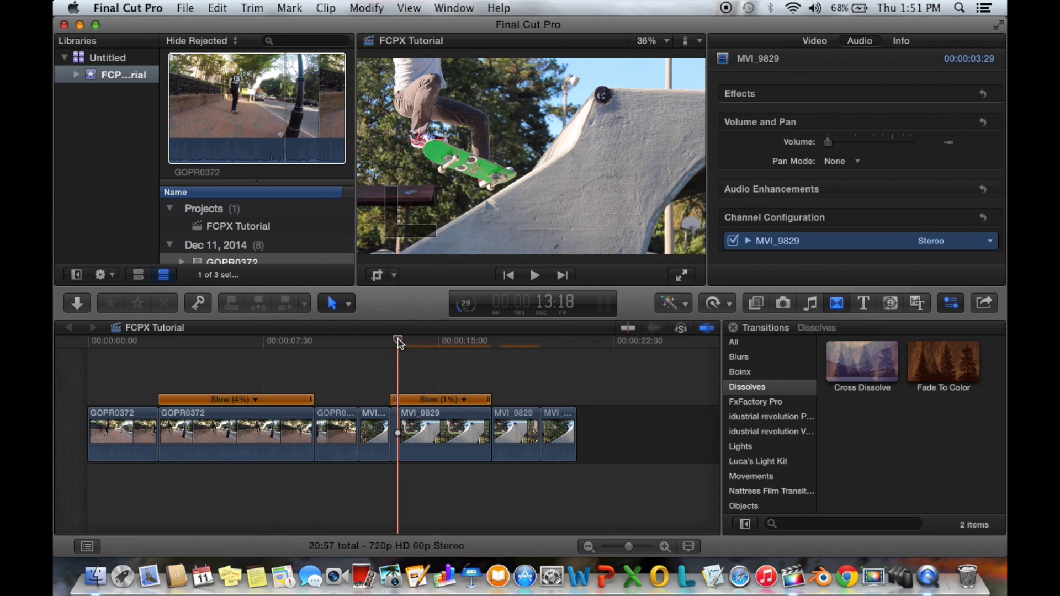
left_click_drag(400, 344, 462, 389)
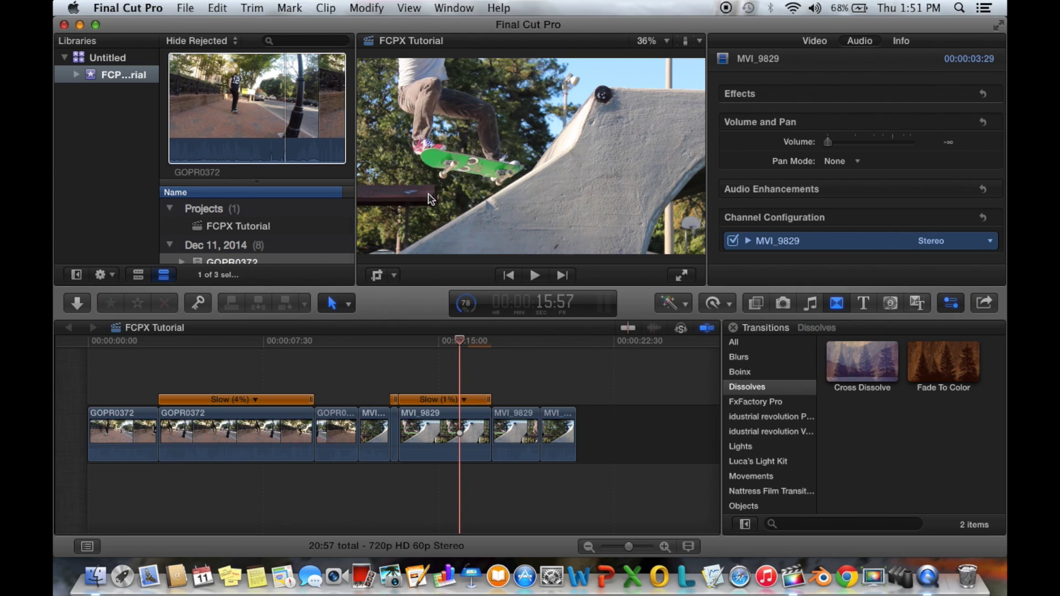
- Compare frames of GOPR0372's 4% slow segment around 5:56 with MVI_9829's 1% slow segment up to 16:01
left_click(226, 350)
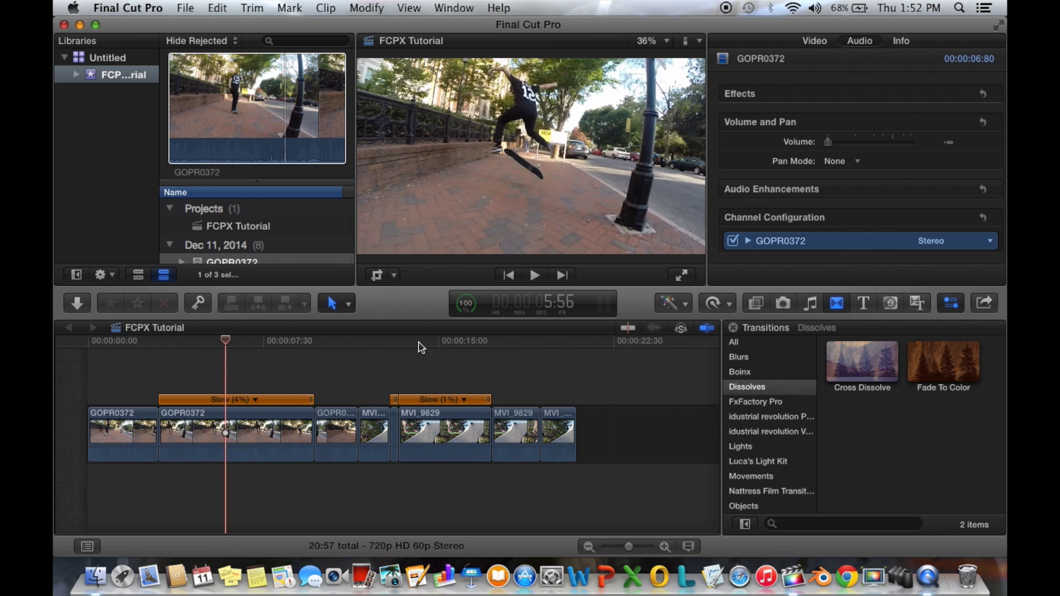
left_click(423, 376)
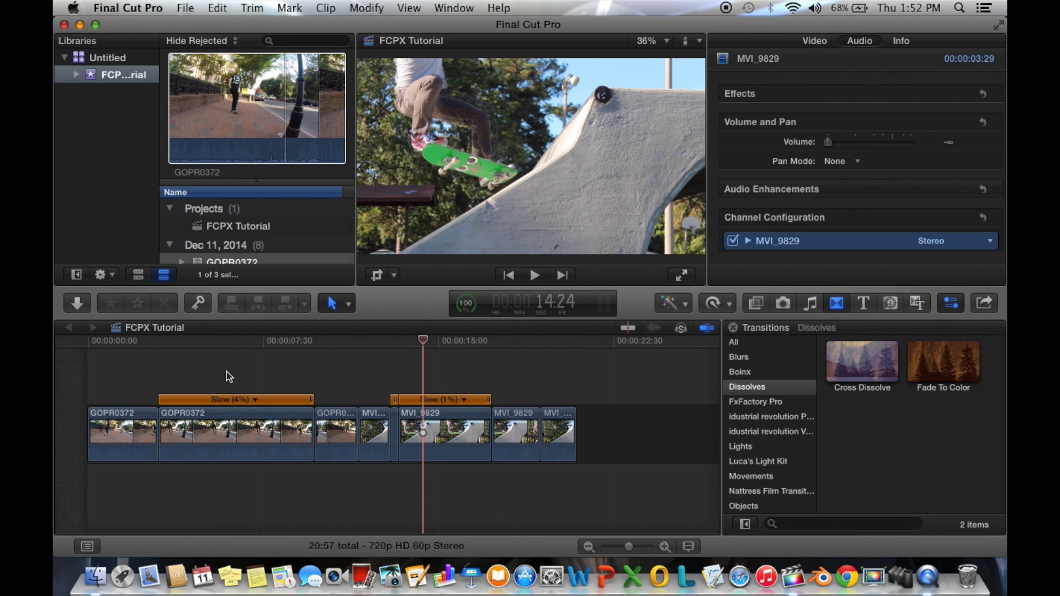
left_click(226, 377)
left_click_drag(226, 342, 451, 376)
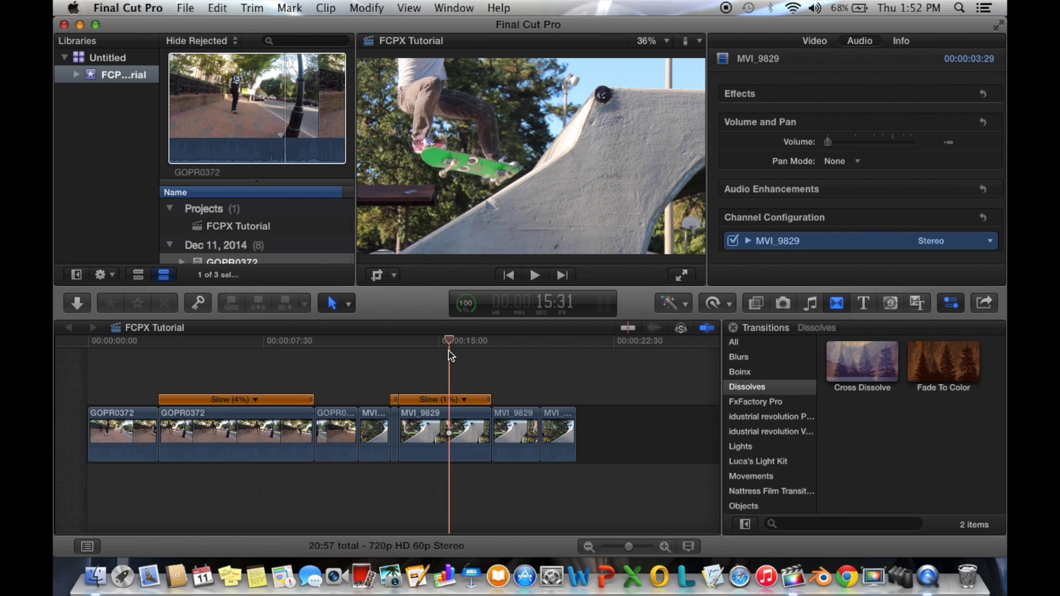
mouse_move(447, 345)
left_mouse_down()
mouse_move(397, 345)
mouse_move(462, 341)
left_mouse_up()
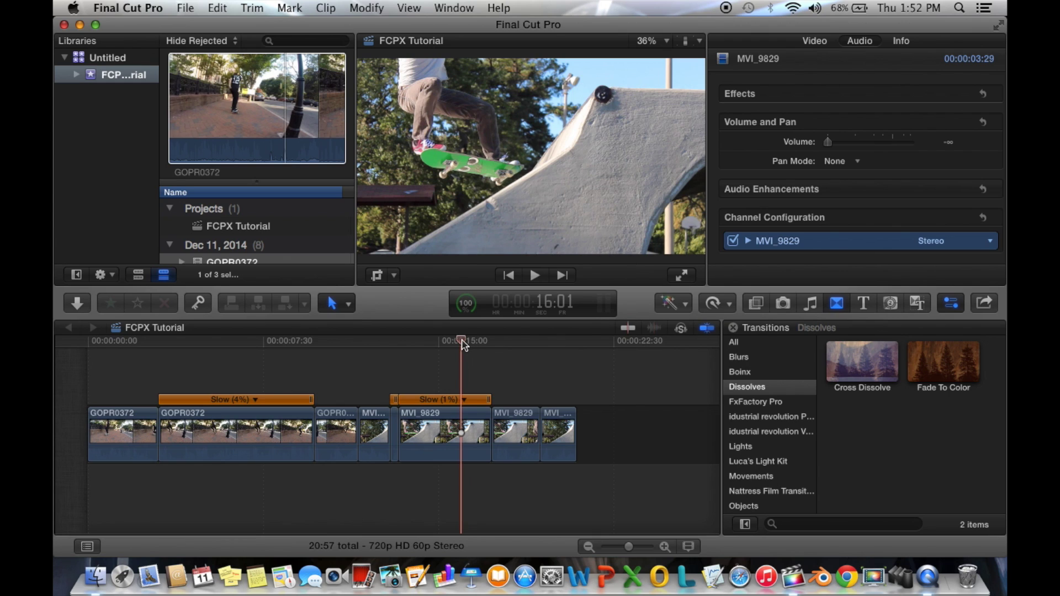
- Examine the board's in-between frames in MVI_9829's 1% slow segment against GOPR0372's frame at 5:41, scrubbing back and forth
left_click(221, 374)
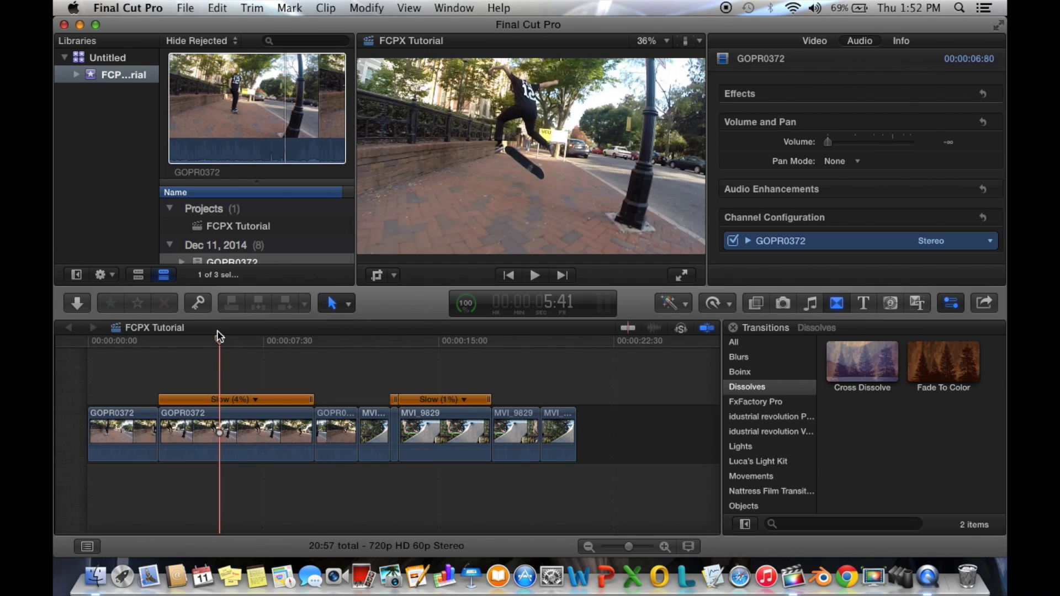
left_click_drag(225, 344, 433, 362)
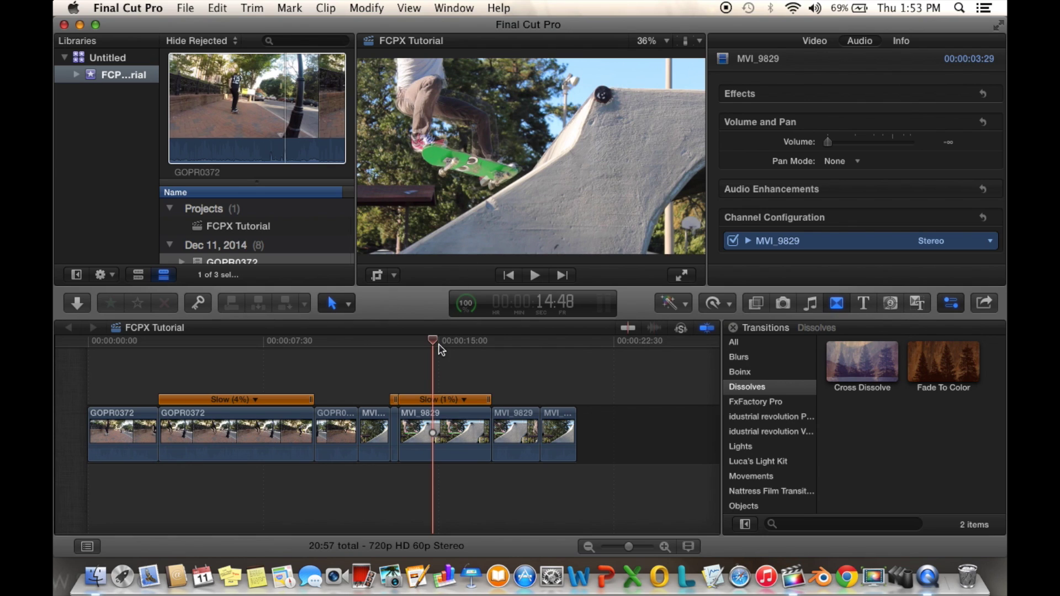
mouse_move(436, 345)
left_mouse_down()
mouse_move(450, 343)
mouse_move(441, 341)
left_mouse_up()
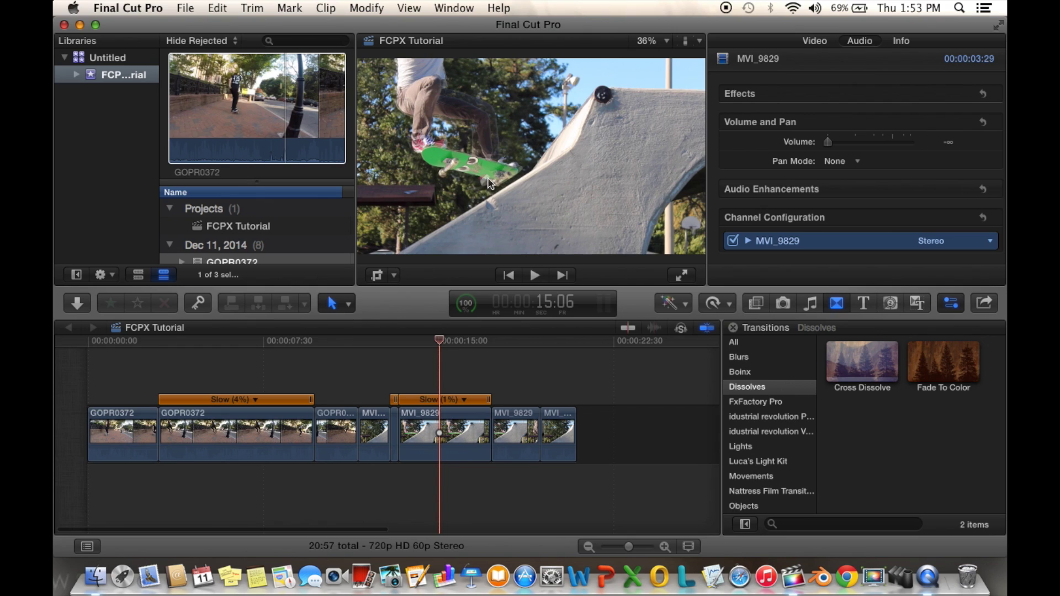
left_click_drag(442, 344, 480, 274)
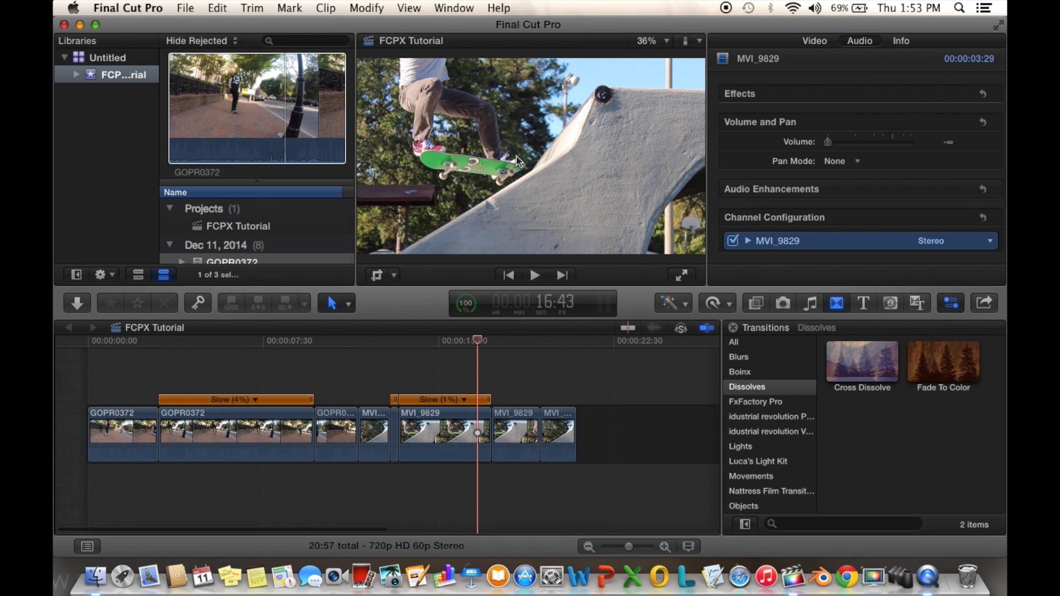
left_click_drag(478, 343, 430, 347)
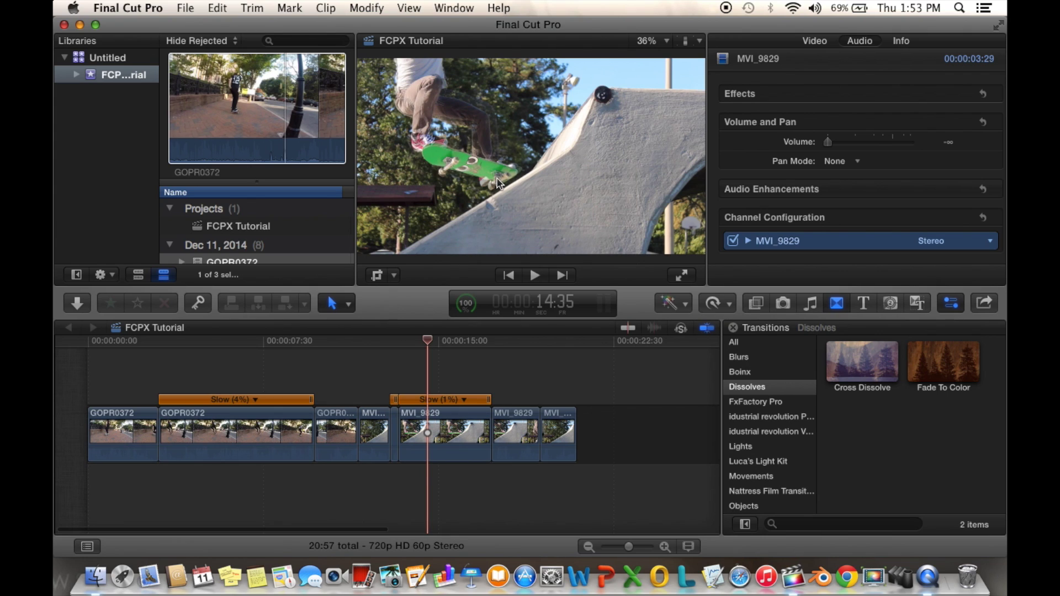
mouse_move(431, 343)
left_mouse_down()
mouse_move(483, 346)
mouse_move(449, 346)
left_mouse_up()
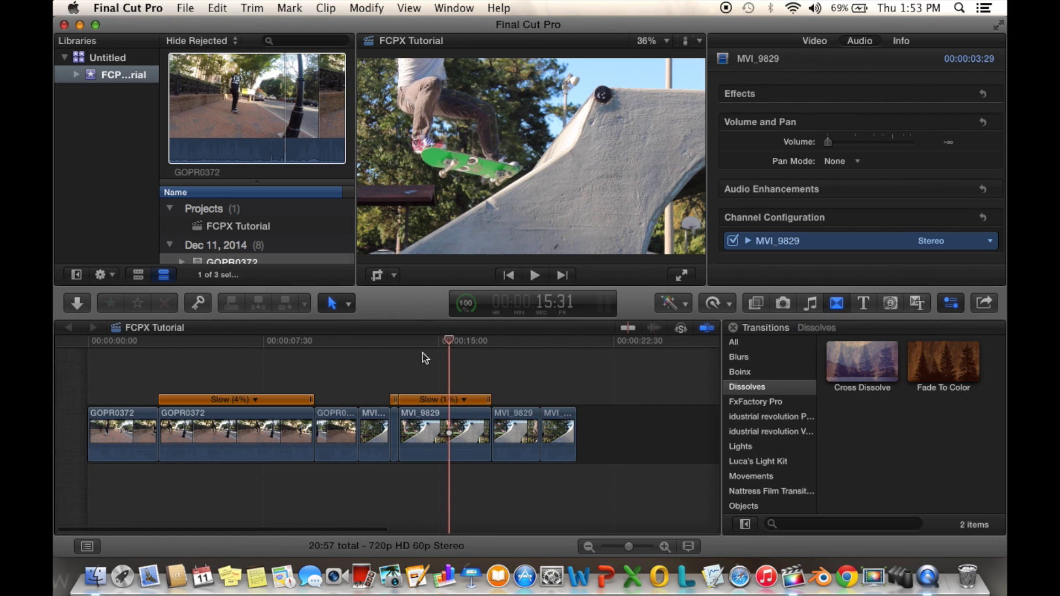
left_click(396, 369)
left_click(388, 369)
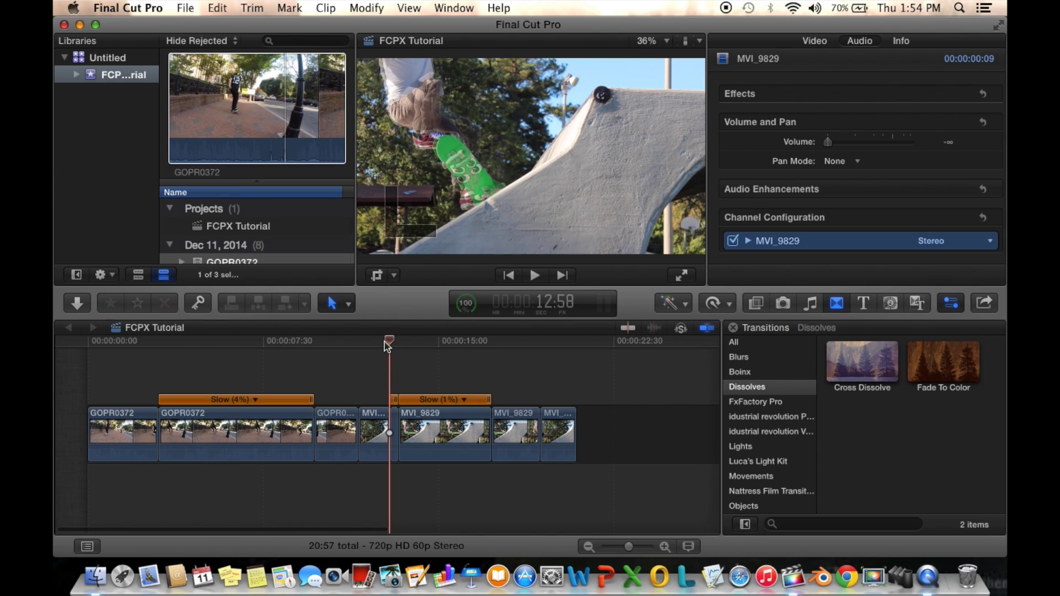
left_click_drag(367, 348, 438, 362)
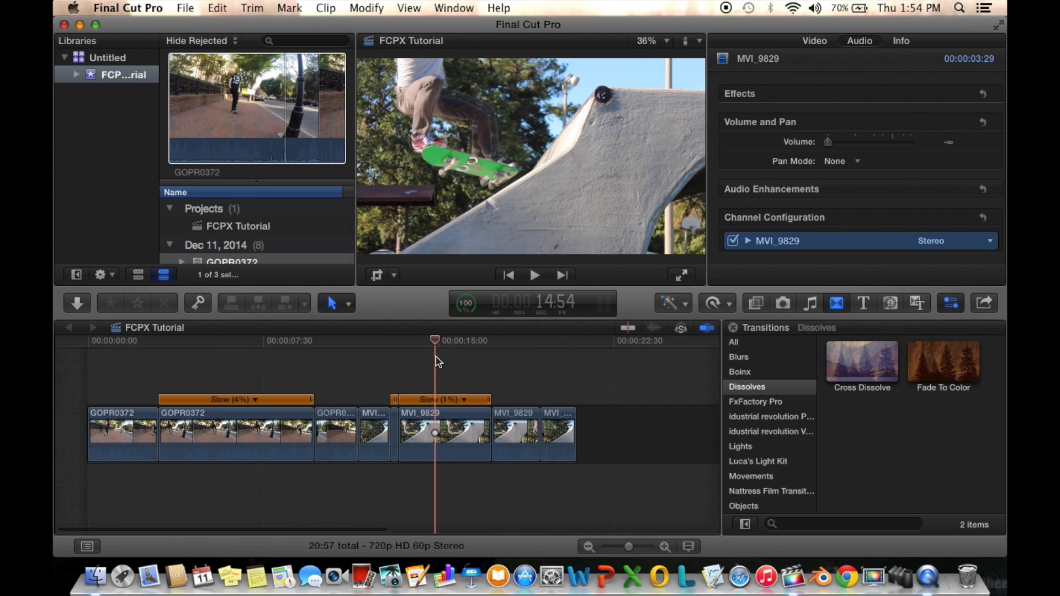
- Examine the board and skater in GOPR0372's 4% slow segment between 3:32 and 8:44, then recheck MVI_9829 at 14:20
left_click_drag(436, 341, 221, 358)
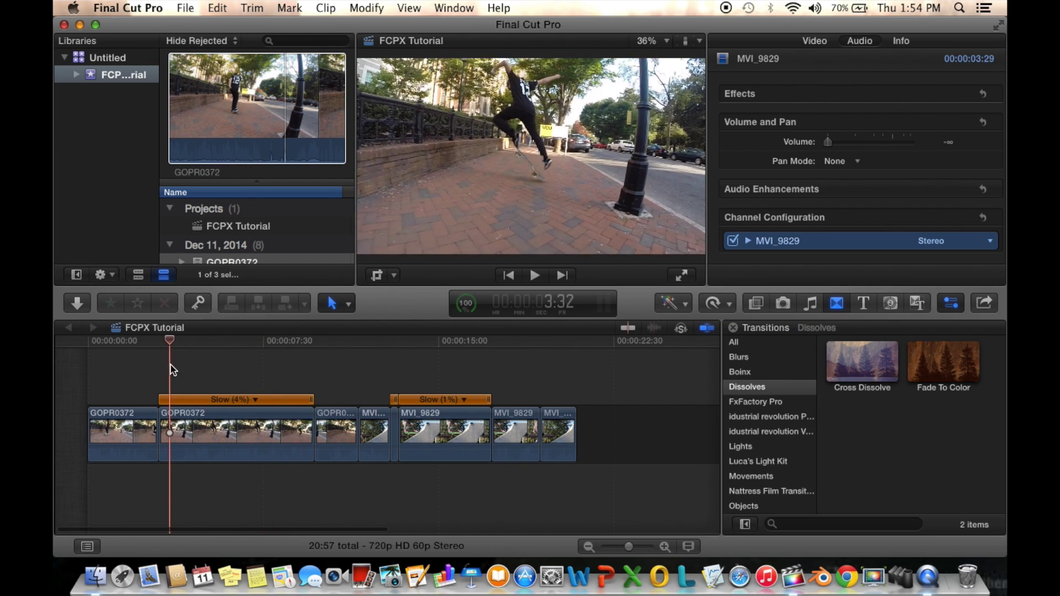
left_click(283, 364)
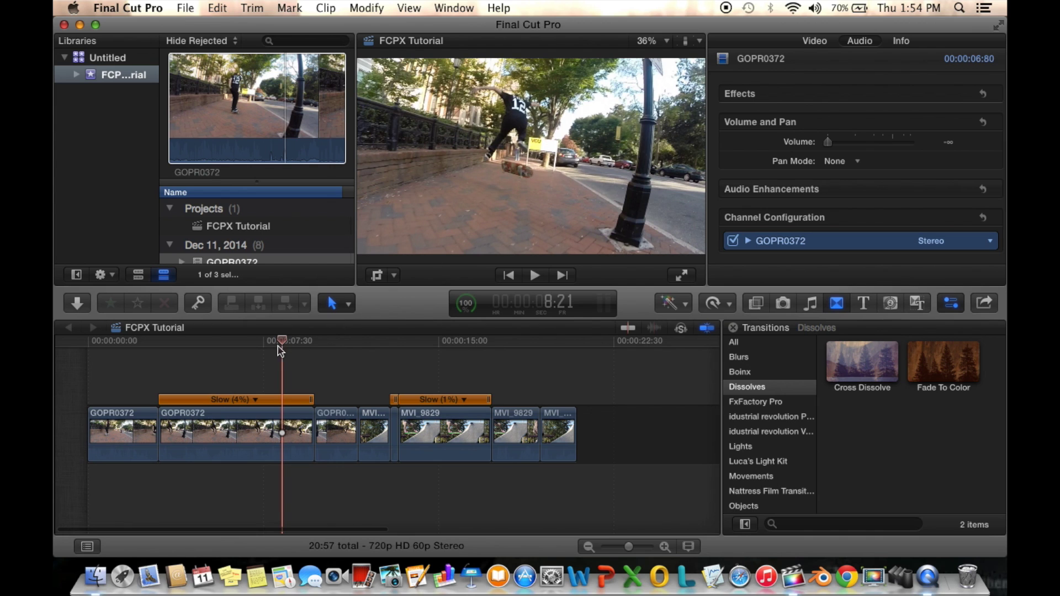
left_click_drag(282, 342, 267, 362)
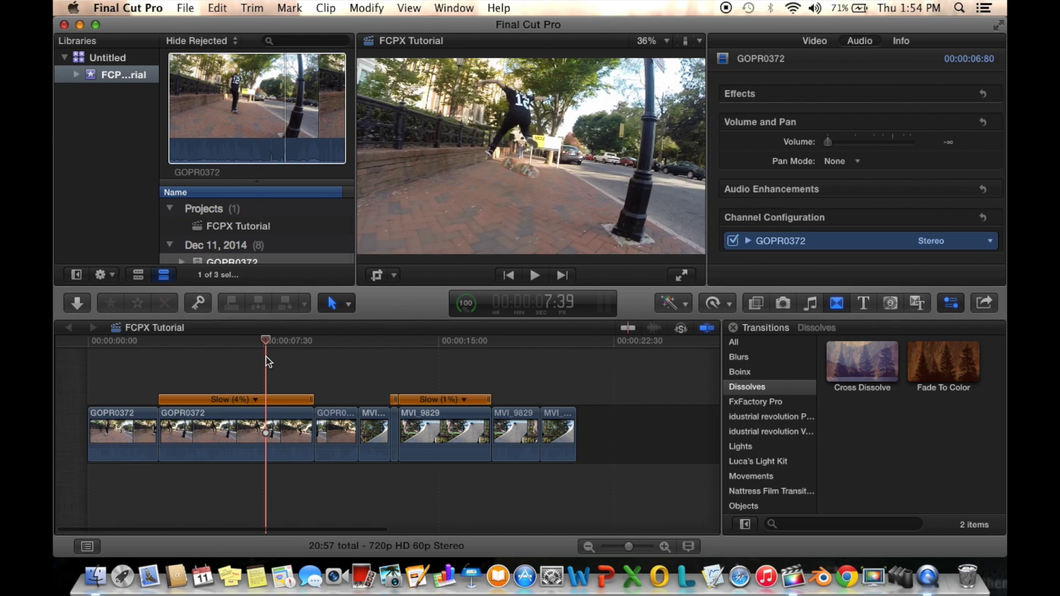
left_click_drag(266, 345, 292, 354)
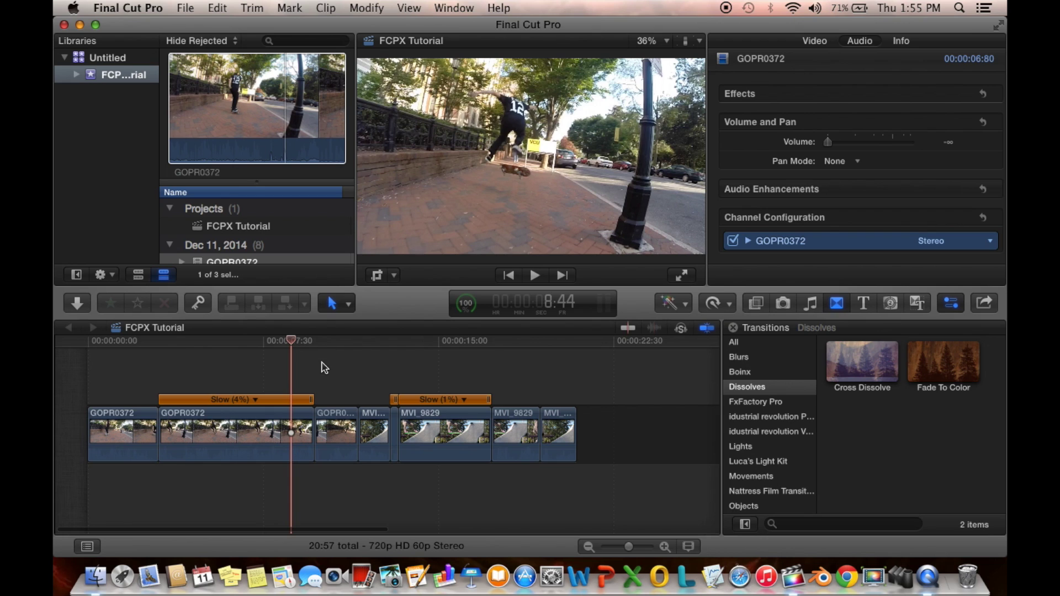
left_click(398, 386)
mouse_move(406, 347)
left_mouse_down()
mouse_move(484, 342)
mouse_move(422, 359)
left_mouse_up()
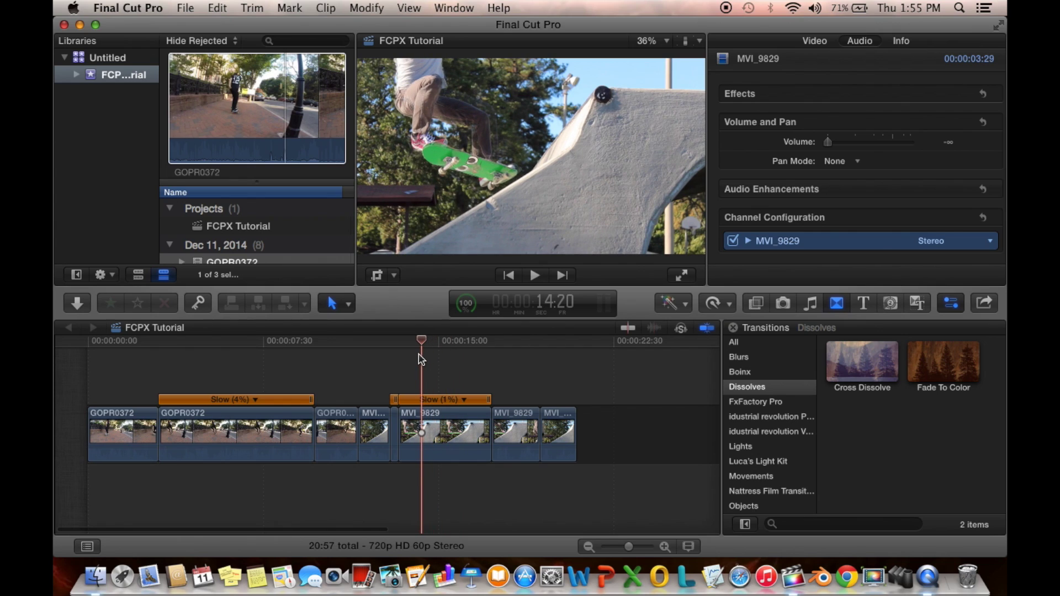